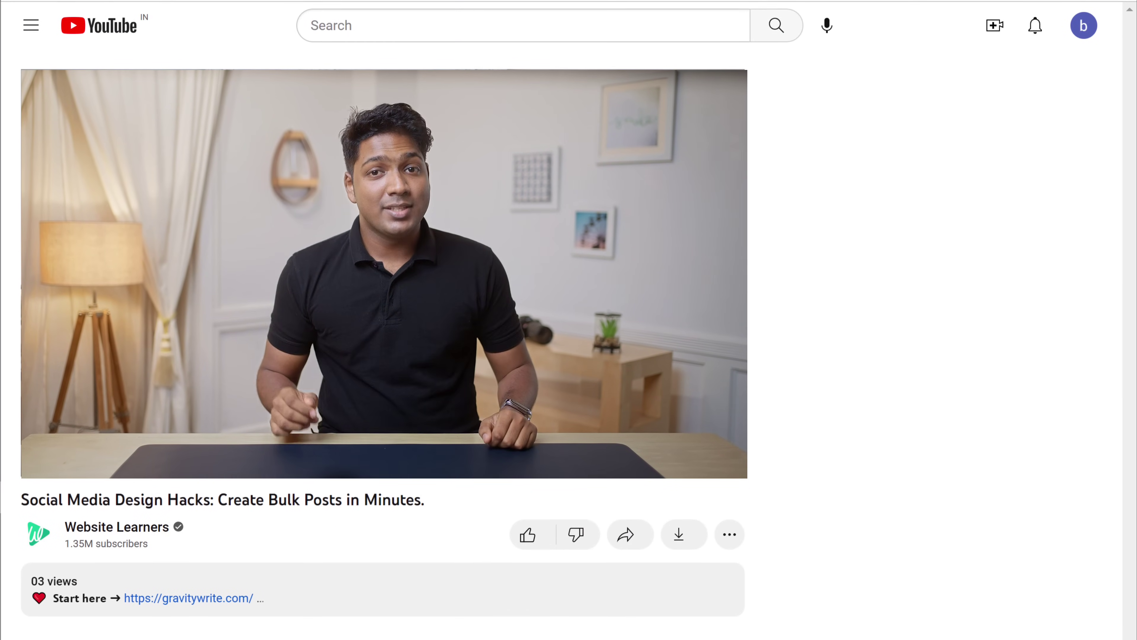
# Sign up for a free GravityWrite account from the description link with name, email and password.
pyautogui.click(194, 633)
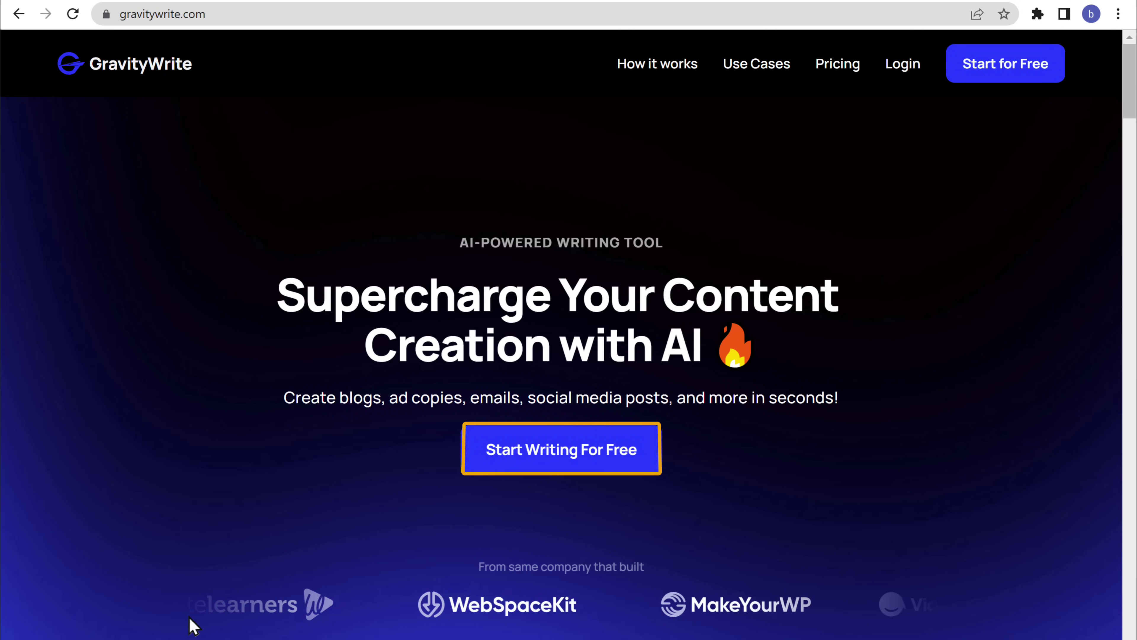
pyautogui.click(550, 471)
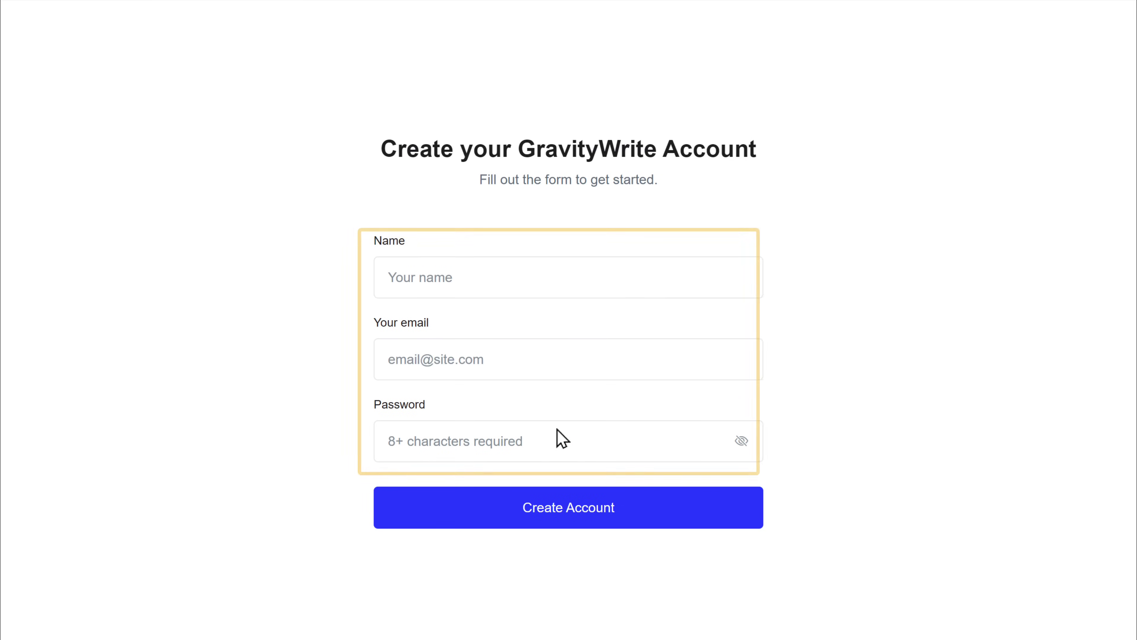
pyautogui.click(541, 277)
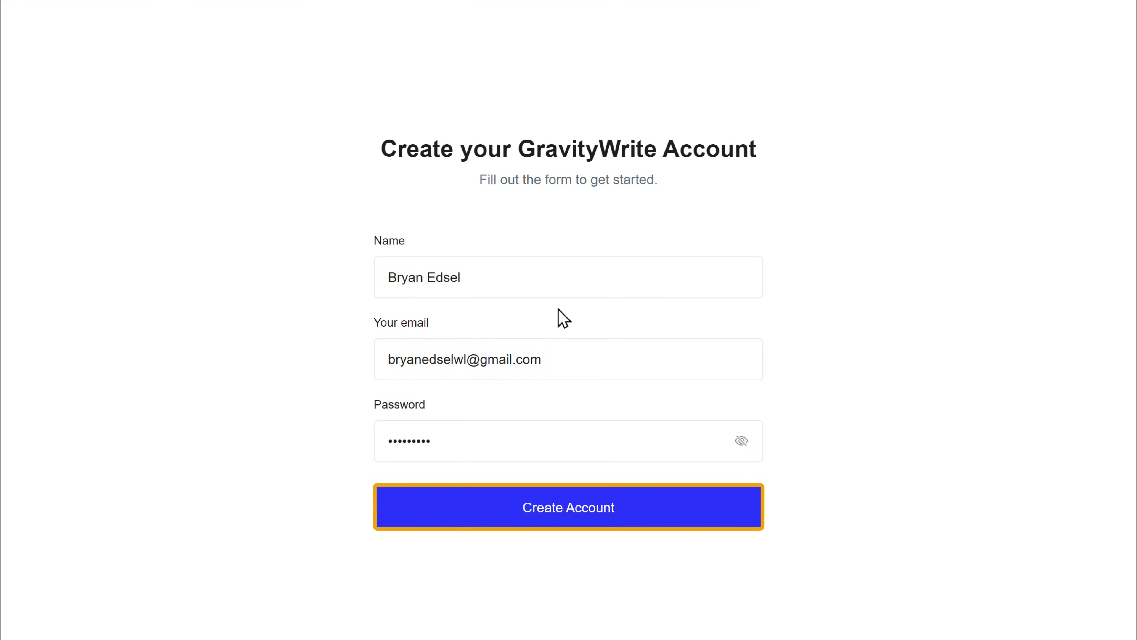
pyautogui.click(569, 512)
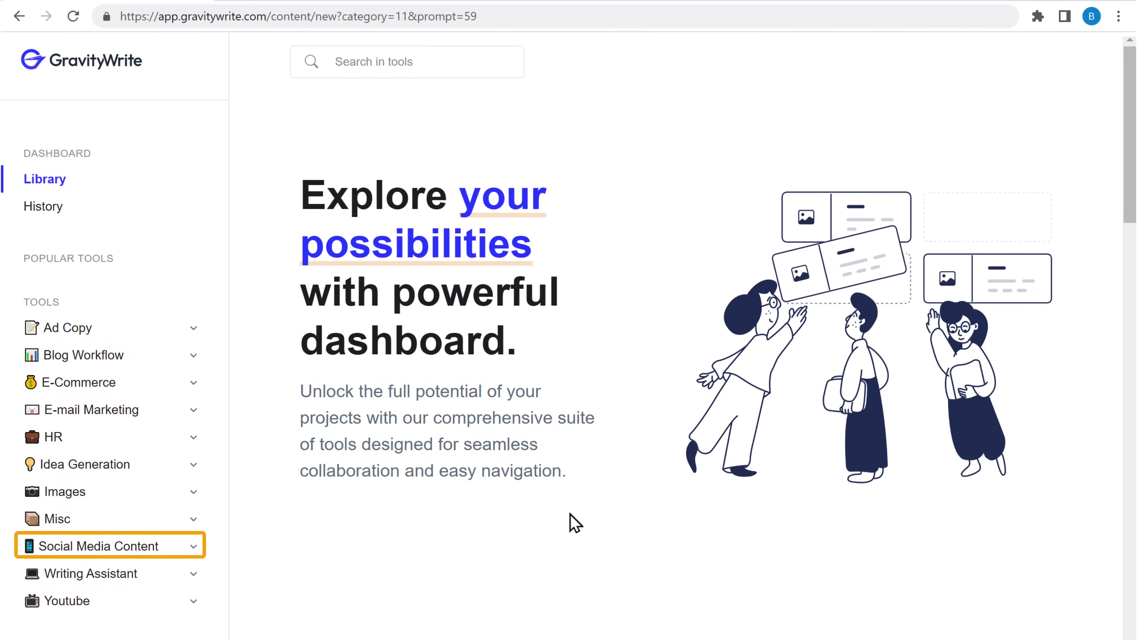
# Use GravityWrite's Social Media Post tool to create a post about '5 Easy tips to make money online'.
pyautogui.click(193, 547)
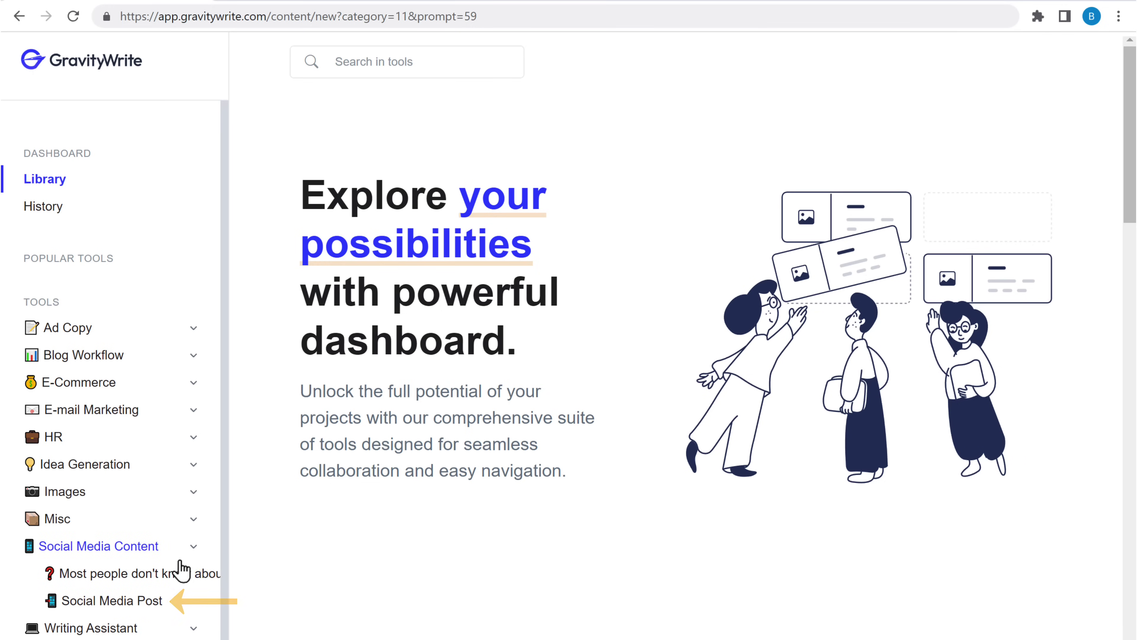
pyautogui.click(117, 602)
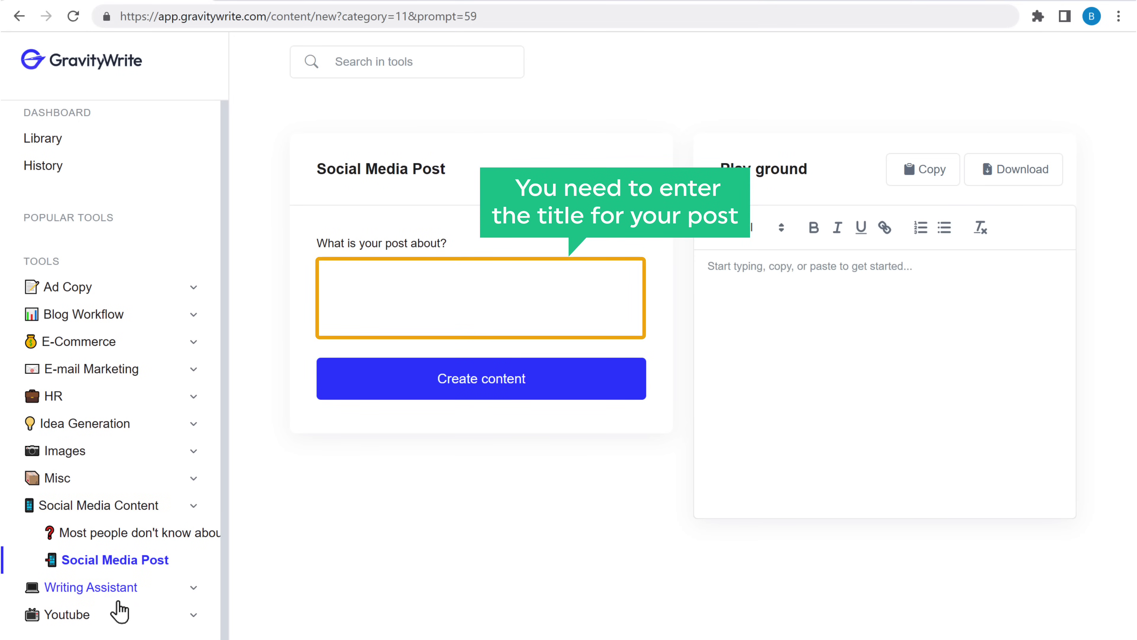
pyautogui.click(334, 279)
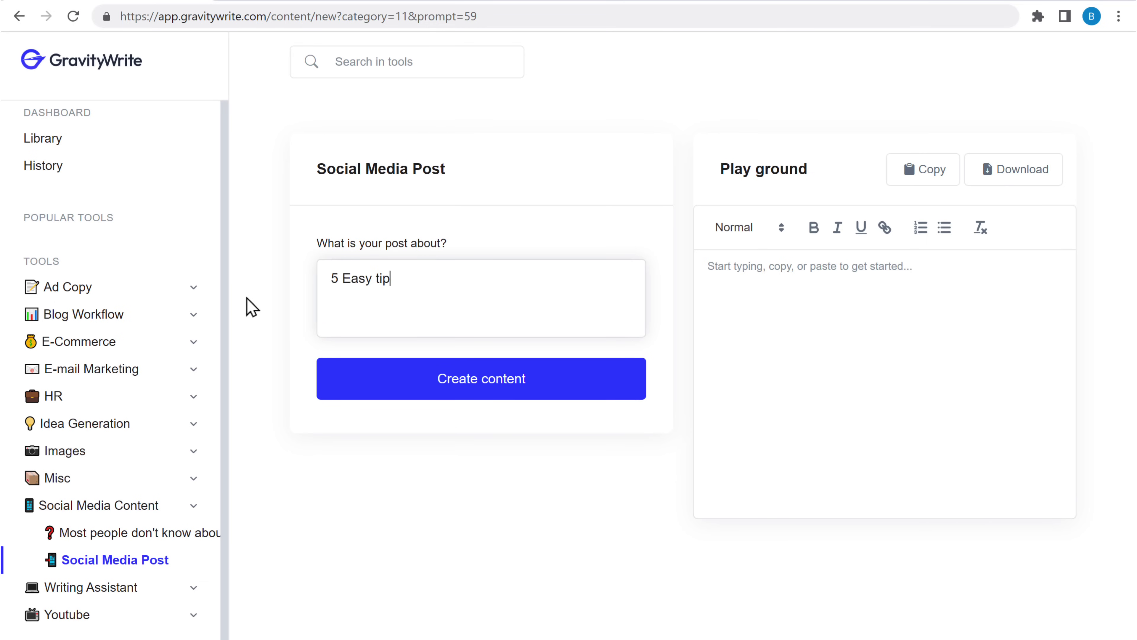
pyautogui.write('5 Easy tips to make money online')
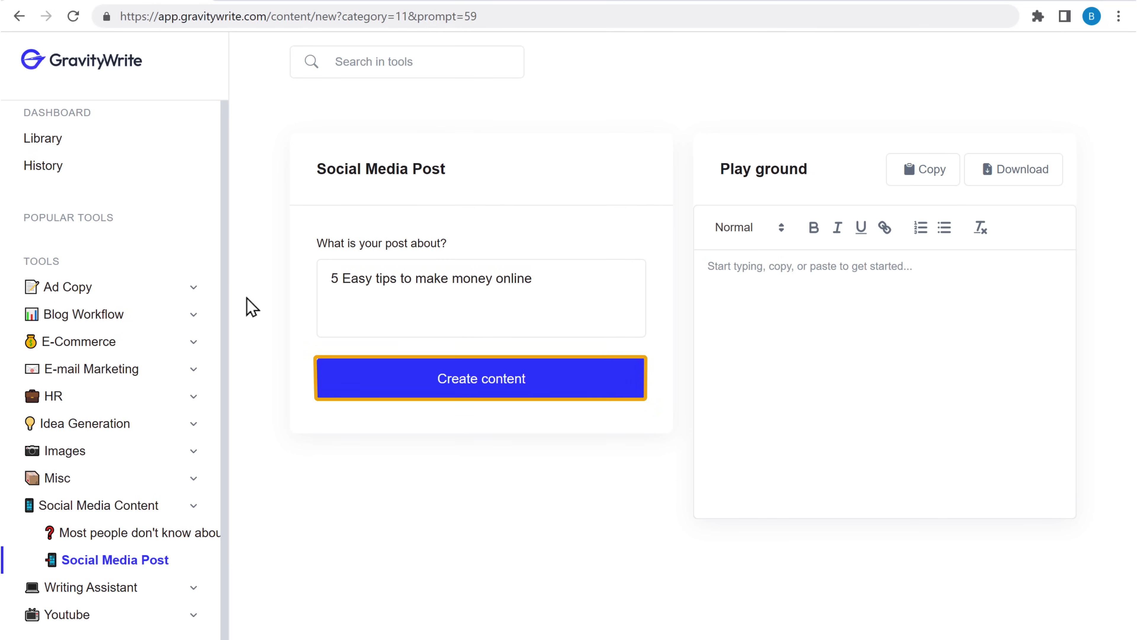
pyautogui.click(489, 392)
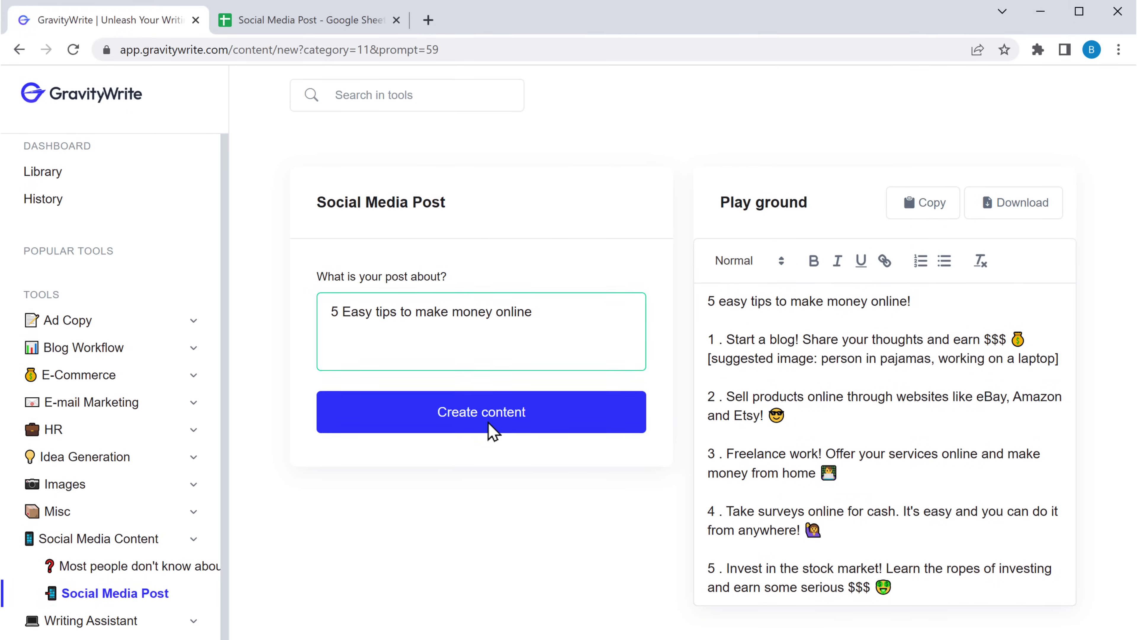
# Copy the generated post title into cell A2 of the Social Media Post sheet.
pyautogui.click(309, 31)
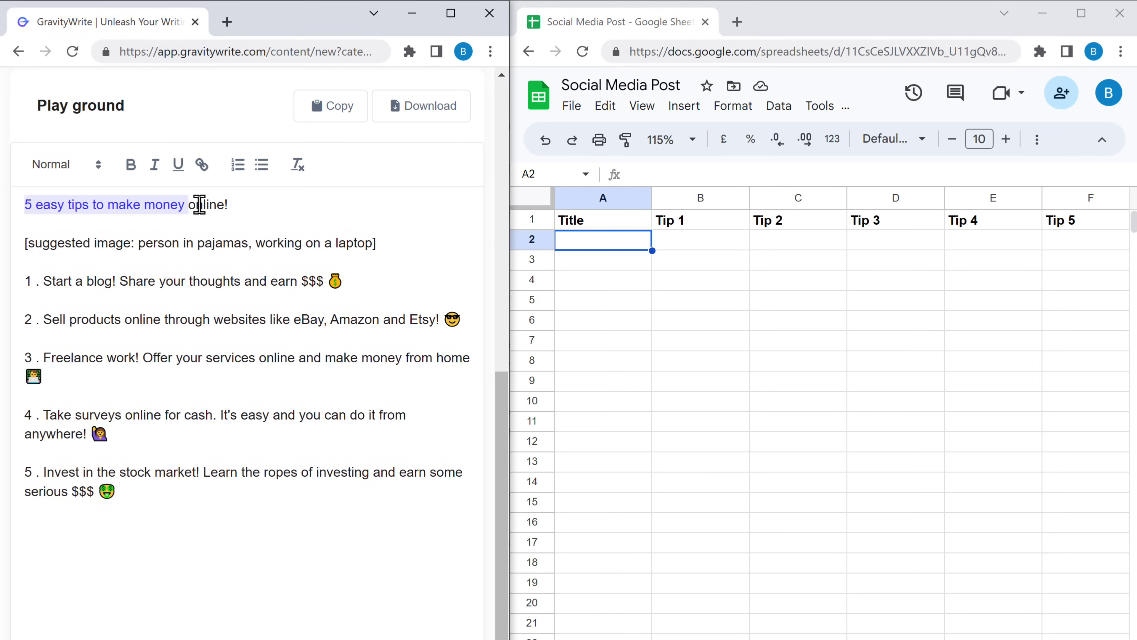
pyautogui.moveTo(200, 204); pyautogui.dragTo(227, 204)
pyautogui.rightClick(228, 205)
pyautogui.click(270, 269)
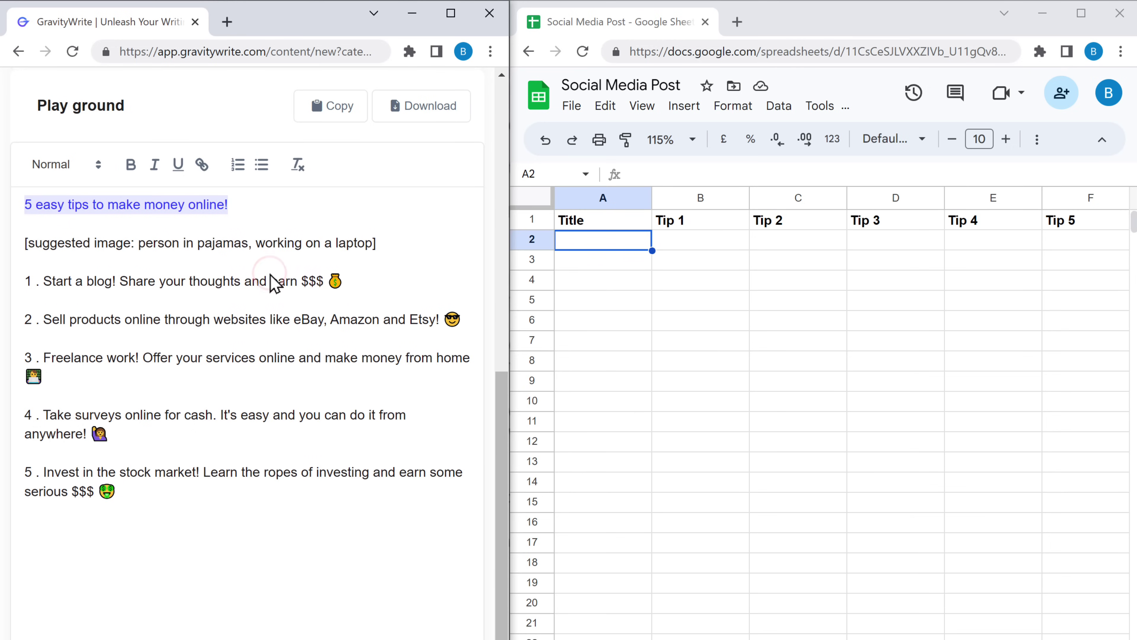
pyautogui.rightClick(603, 243)
pyautogui.click(649, 314)
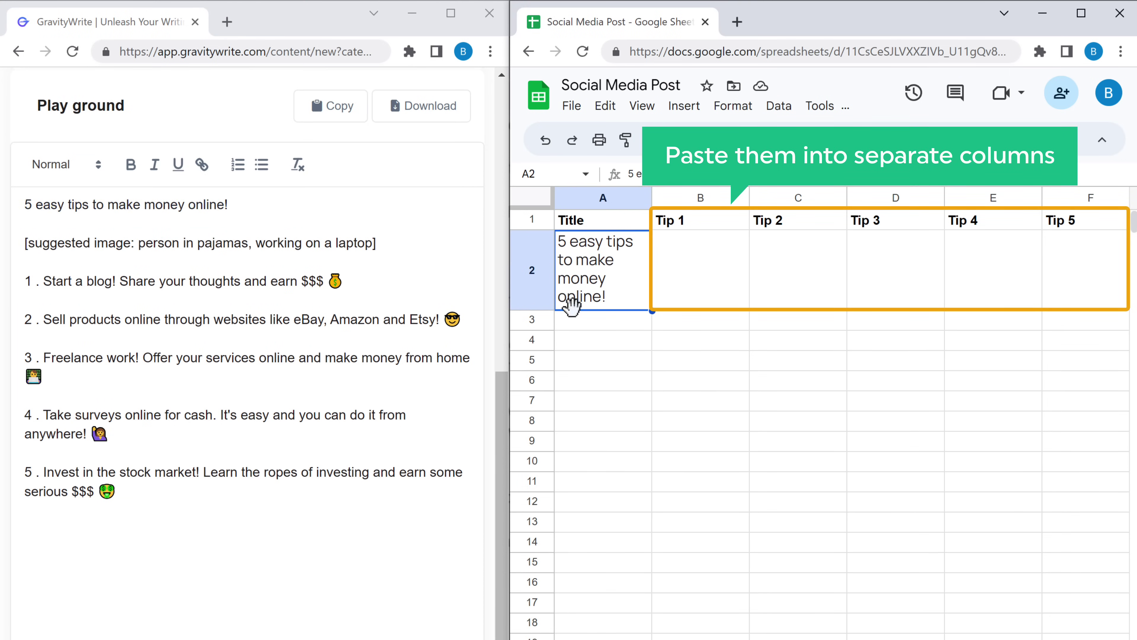
# Copy the first generated tip into cell B2.
pyautogui.moveTo(44, 281); pyautogui.dragTo(324, 282)
pyautogui.rightClick(325, 282)
pyautogui.click(360, 347)
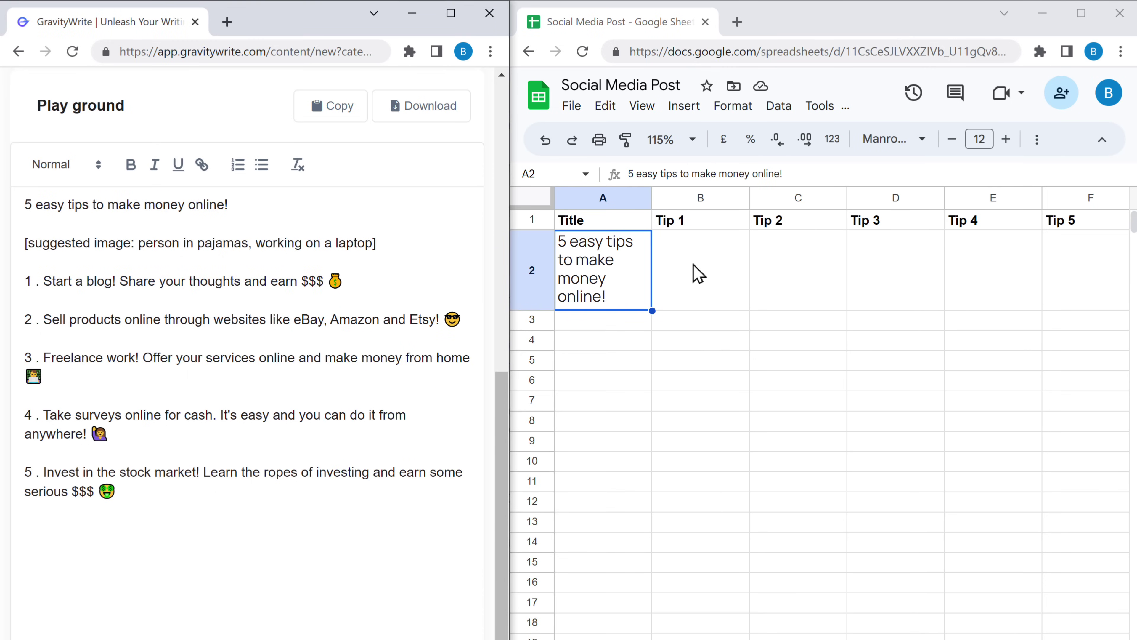
pyautogui.rightClick(699, 273)
pyautogui.click(747, 341)
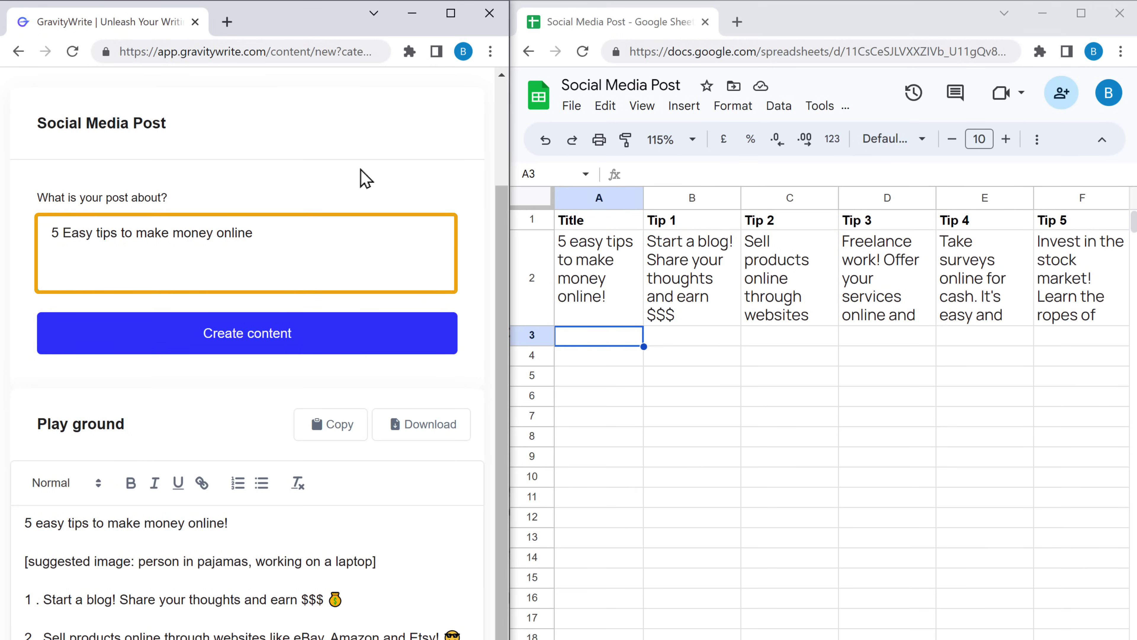
# Replace the GravityWrite topic with healthy diet tips and generate a new post.
pyautogui.moveTo(53, 232); pyautogui.dragTo(164, 233)
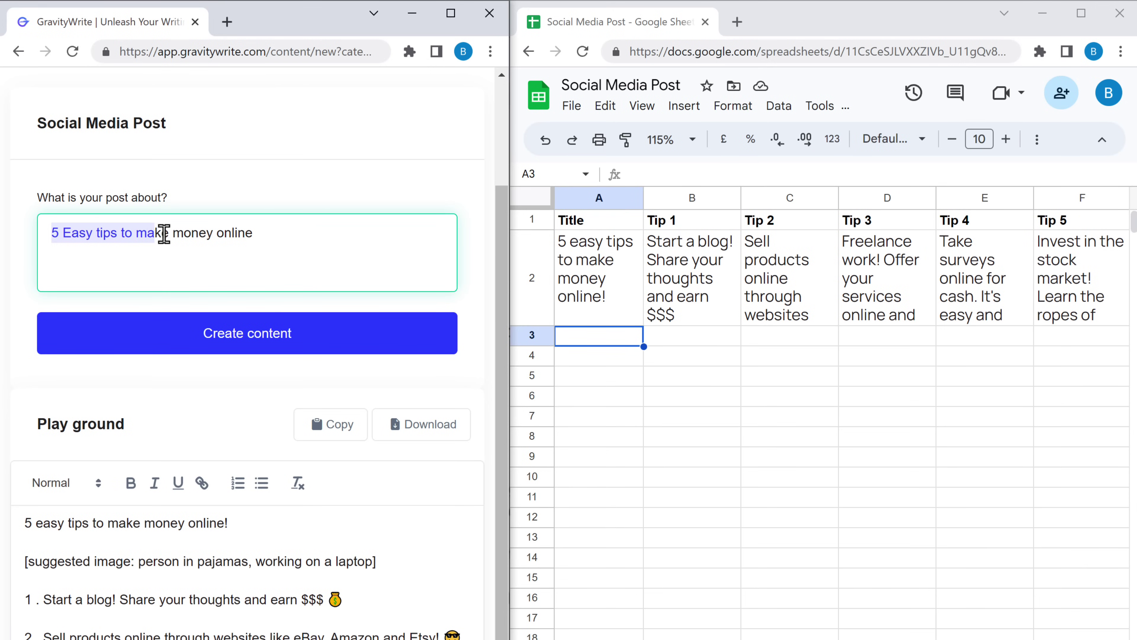
pyautogui.hotkey('ctrl', 'v')
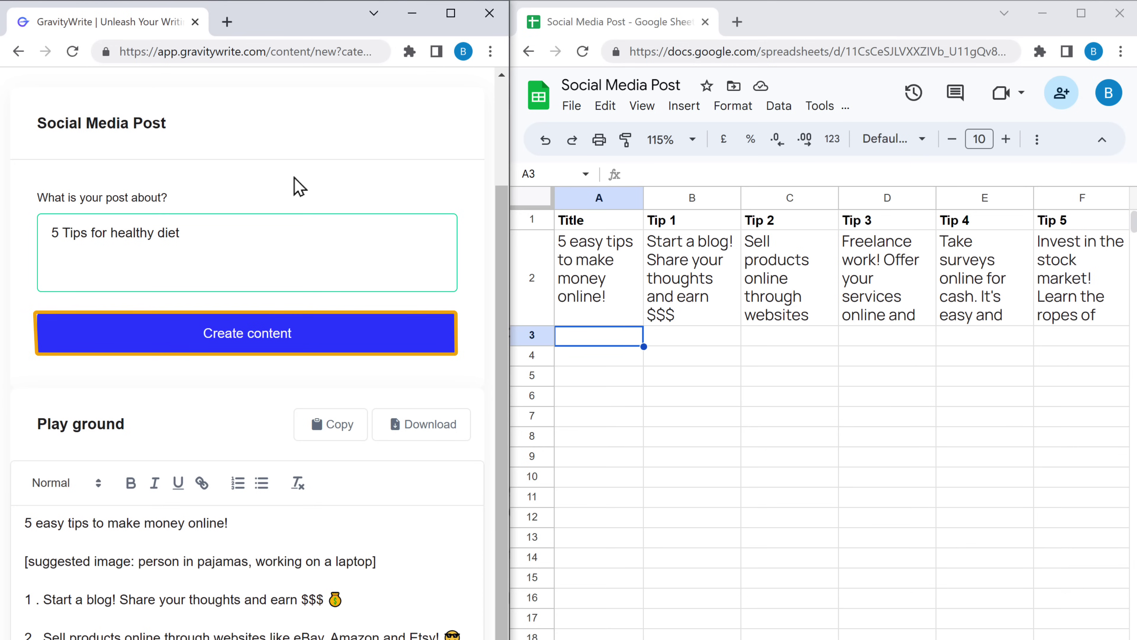
pyautogui.click(250, 338)
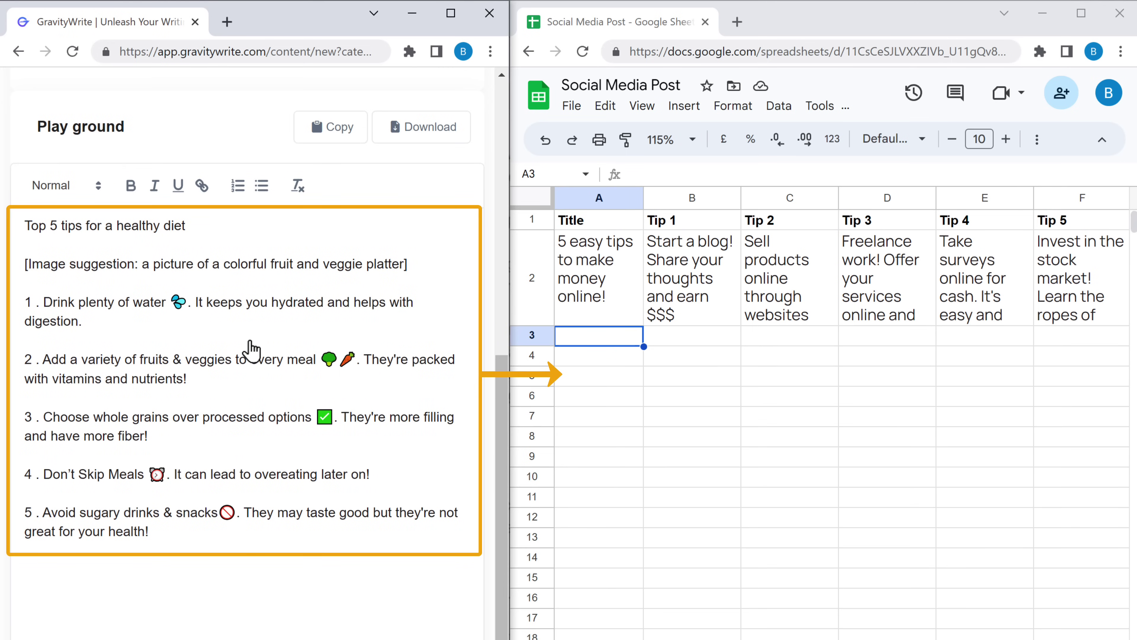
# Copy the title 'Top 5 tips for a healthy diet' into cell A3.
pyautogui.rightClick(220, 231)
pyautogui.click(233, 292)
pyautogui.rightClick(589, 347)
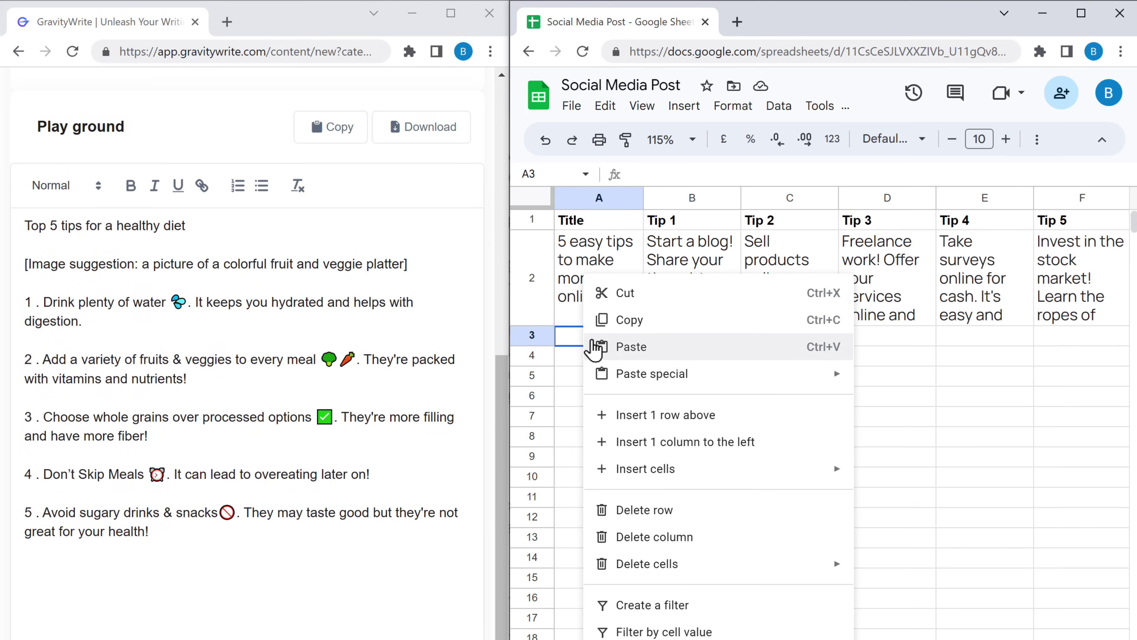
pyautogui.click(627, 346)
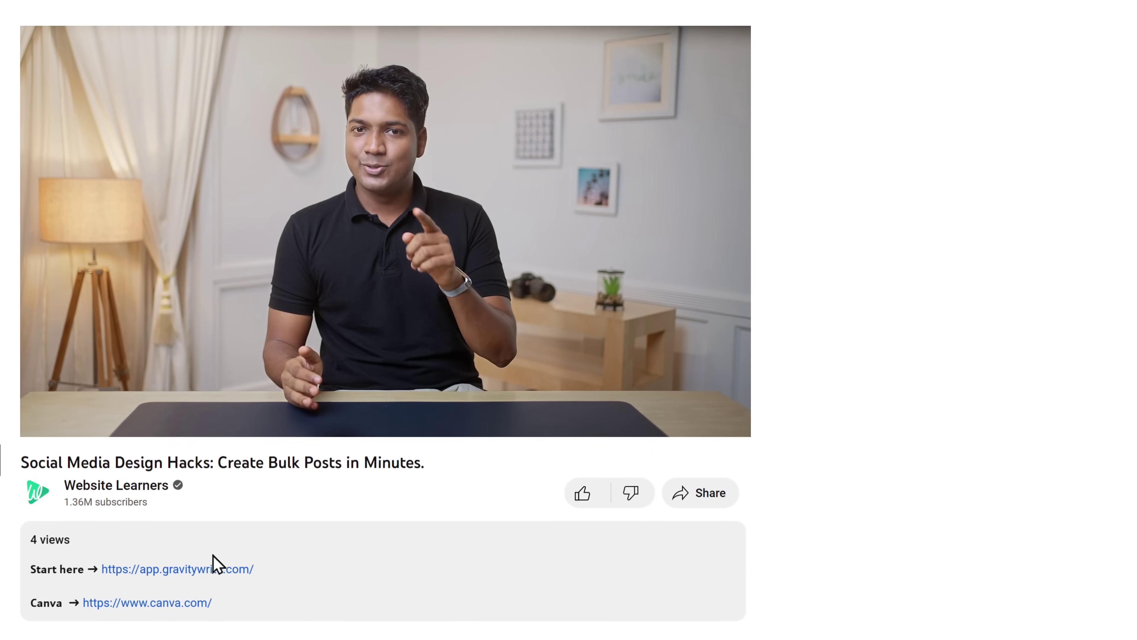
# Open canva.com from the description link and sign up with Continue with Google.
pyautogui.click(152, 600)
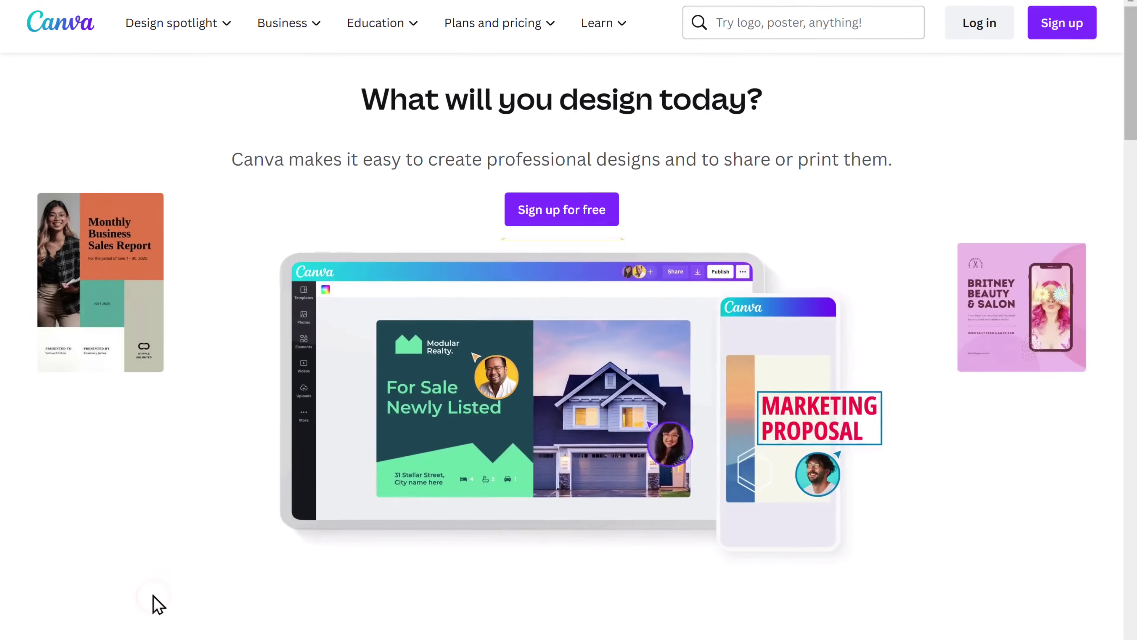
pyautogui.click(568, 227)
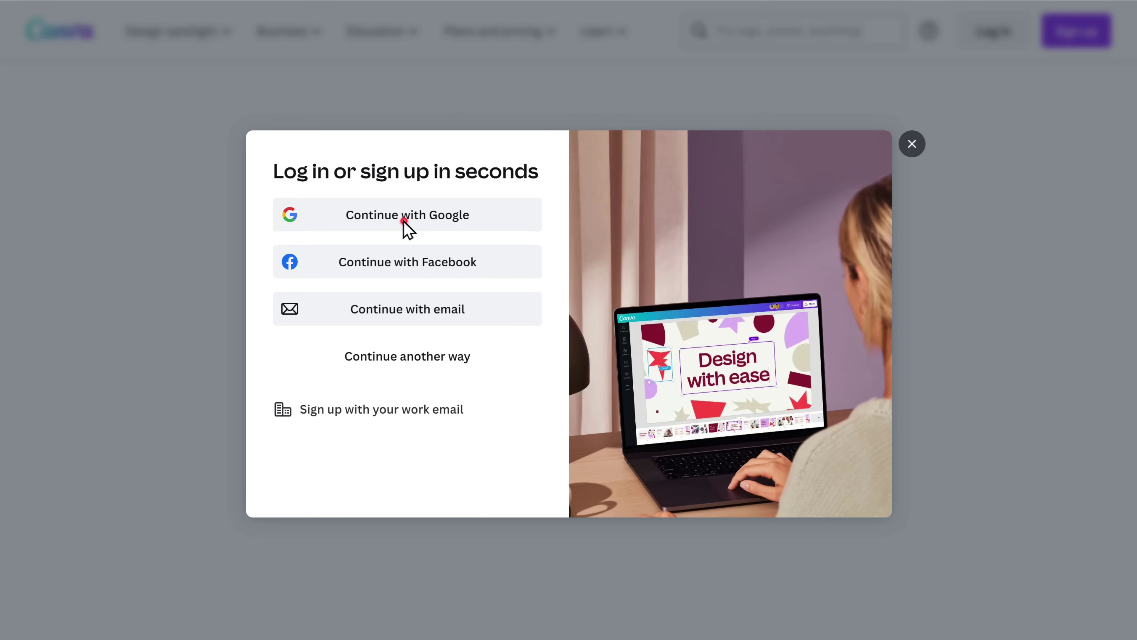
pyautogui.click(404, 220)
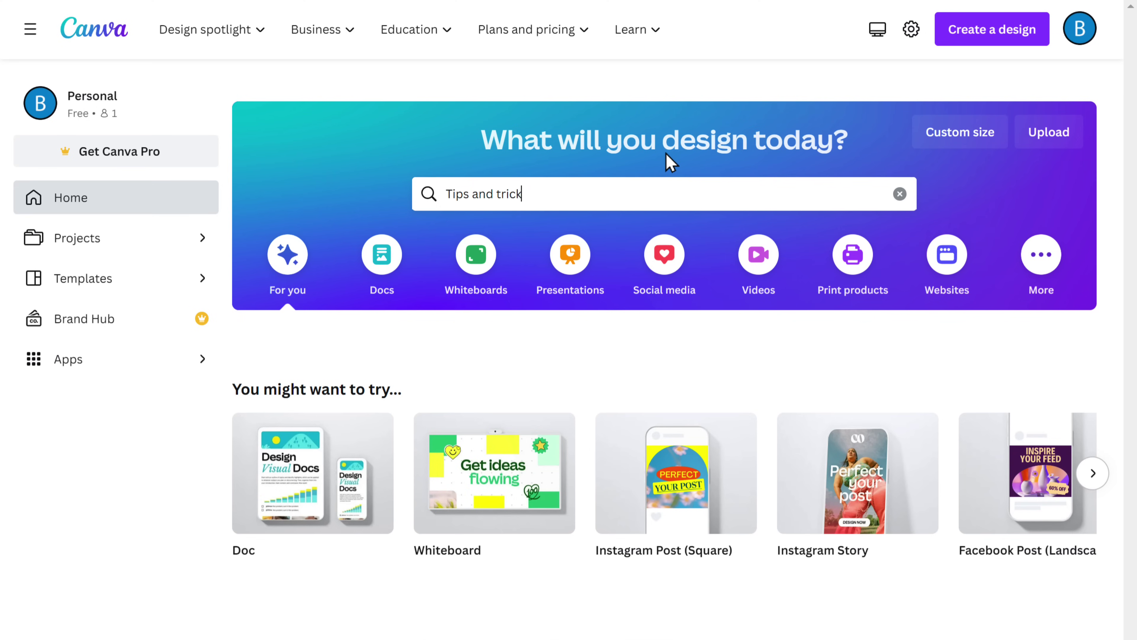
# Search 'Tips and tricks' and customize the Pastel Simple 5 Skin Care Tips for Oily Skin template.
pyautogui.write('s')
pyautogui.press('Return')
pyautogui.scroll(-3, 667, 157)
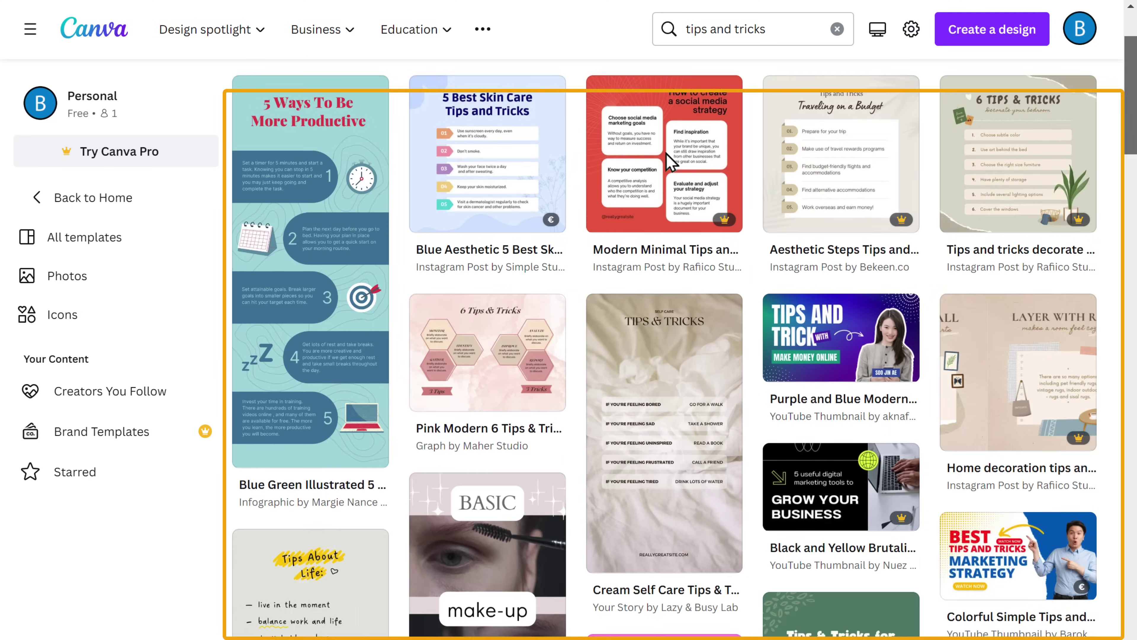
pyautogui.scroll(-10, 669, 161)
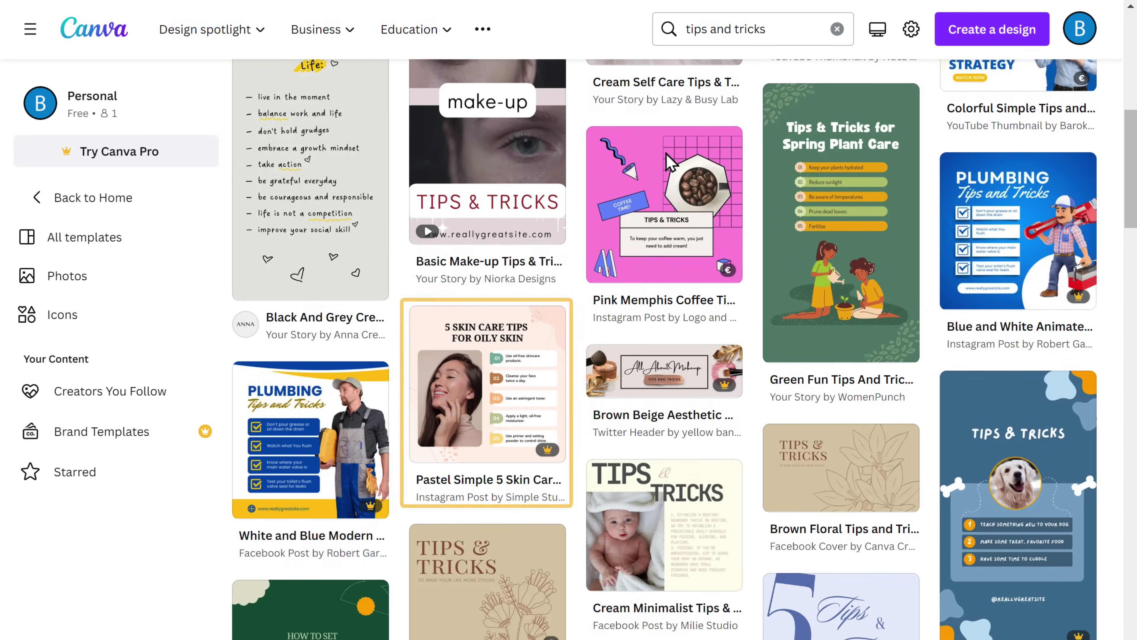
pyautogui.click(502, 408)
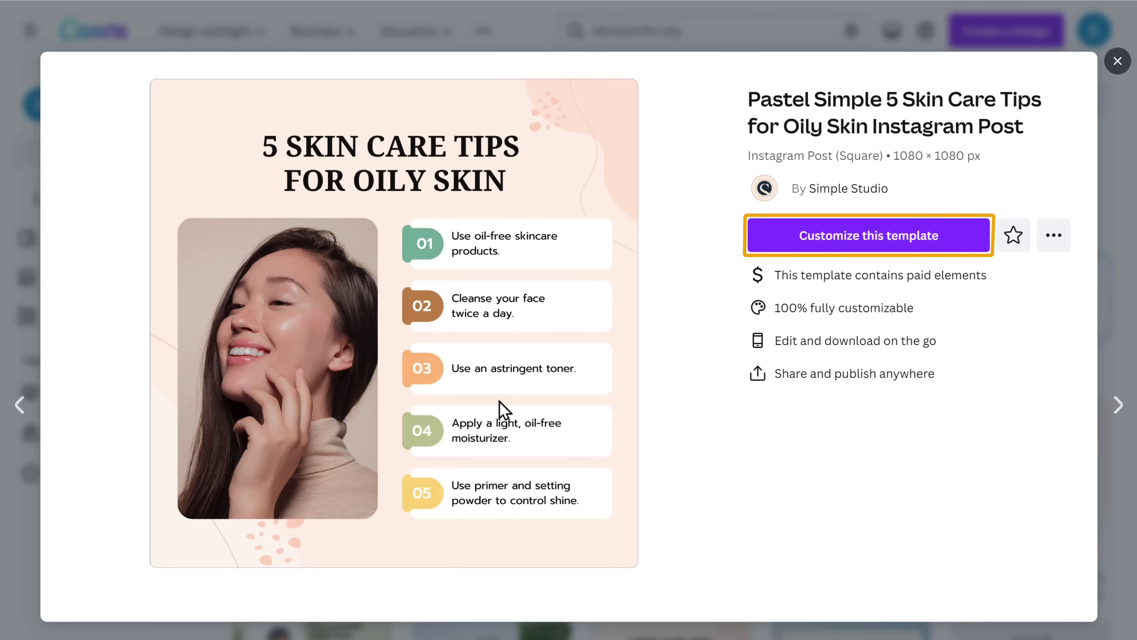
pyautogui.click(878, 248)
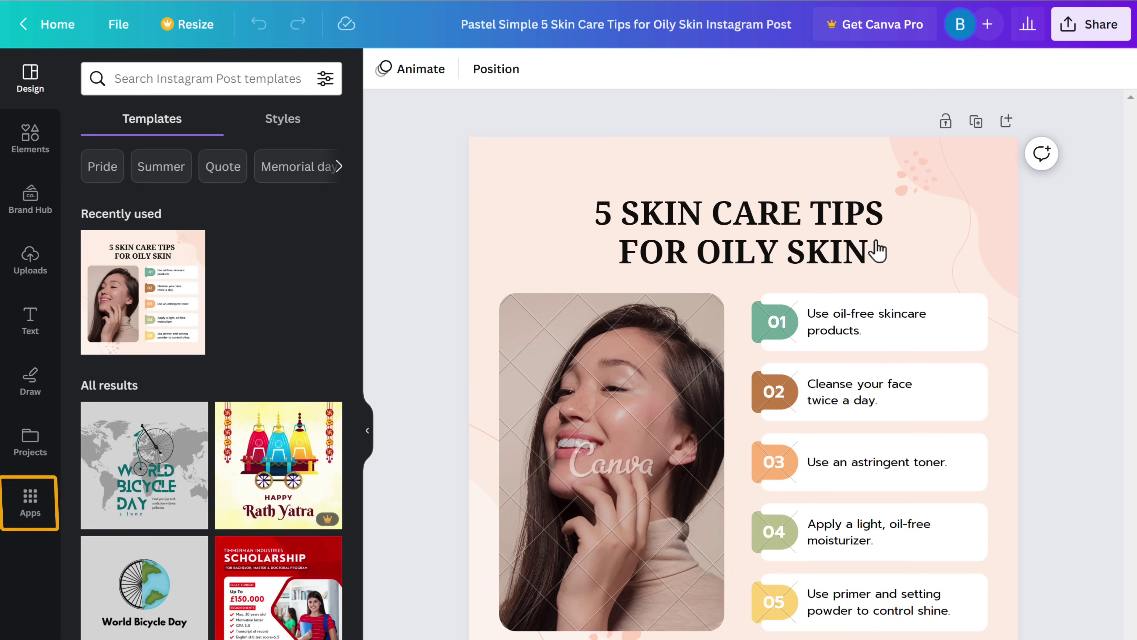
# Launch Bulk create from the Apps panel under More from Canva.
pyautogui.click(29, 502)
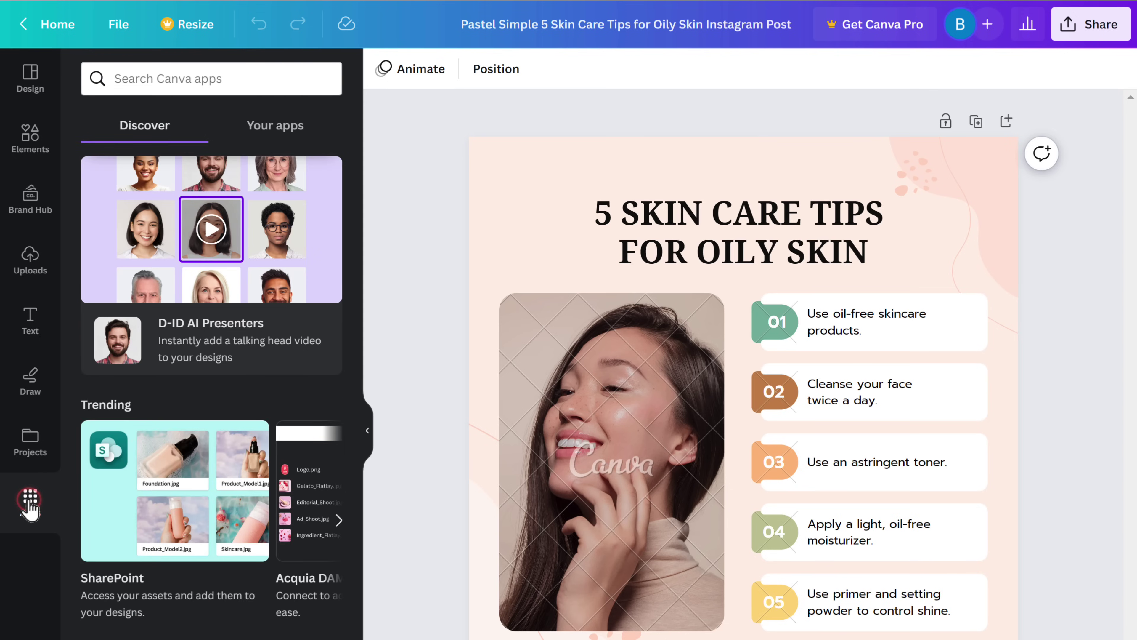
pyautogui.scroll(-5, 29, 502)
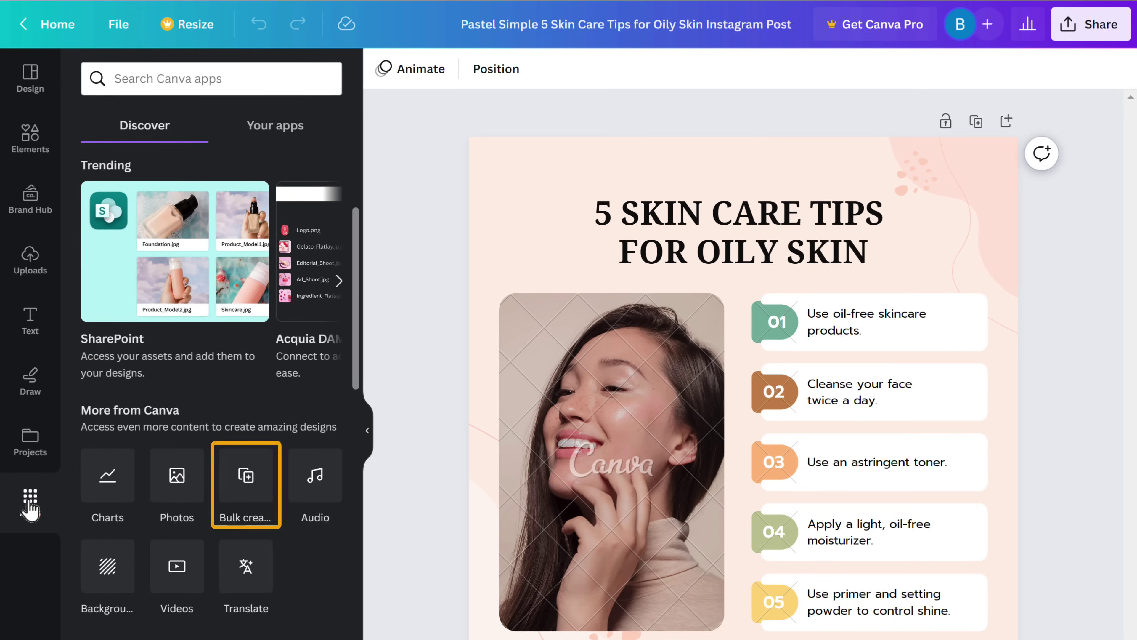
pyautogui.click(246, 477)
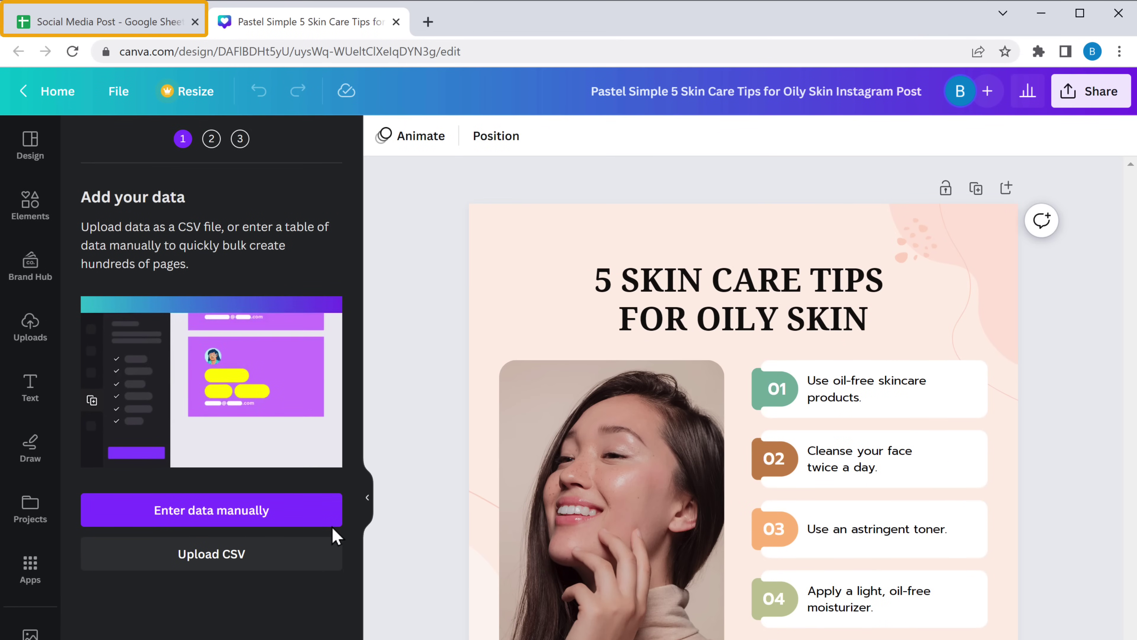
# Download the Social Media Post sheet as a .csv file, then go back to the Canva design.
pyautogui.click(115, 22)
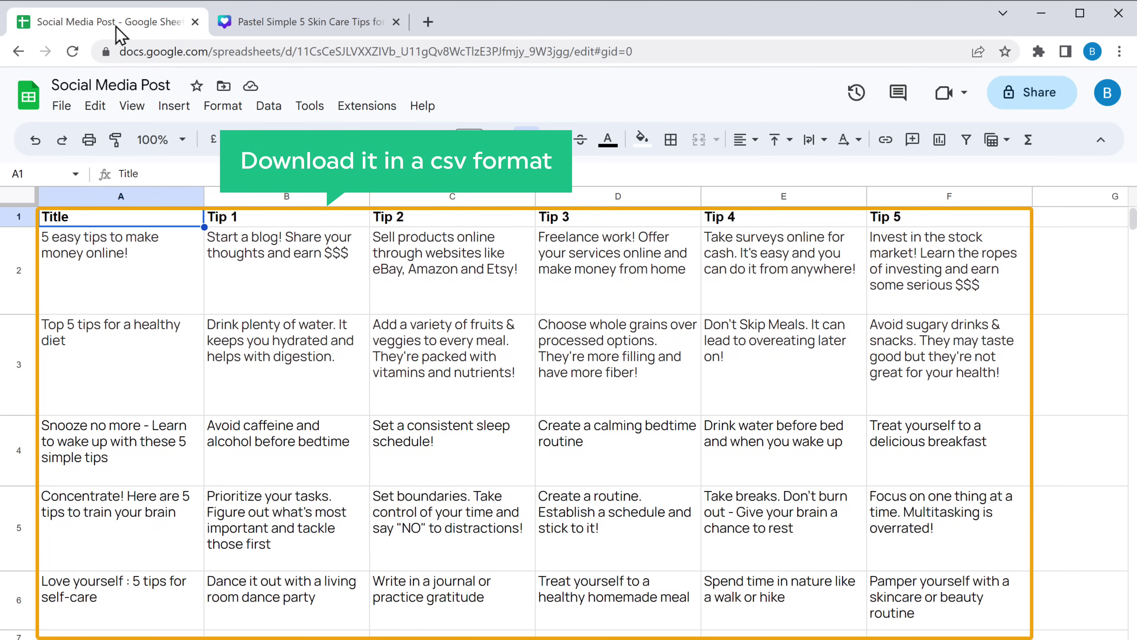
pyautogui.click(63, 107)
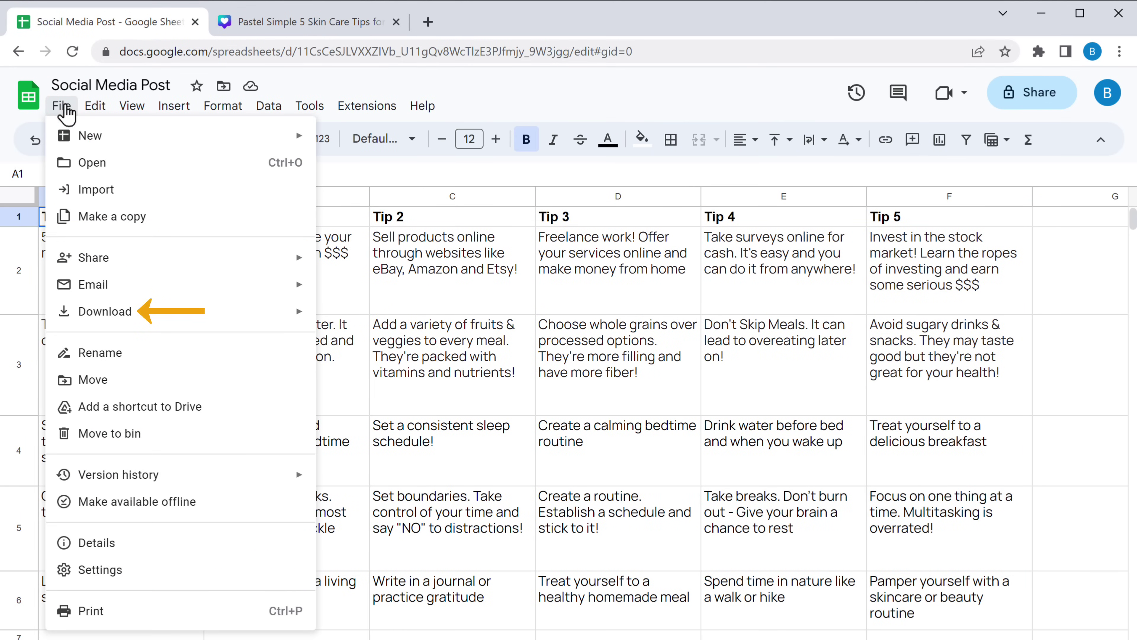
pyautogui.moveTo(112, 320)
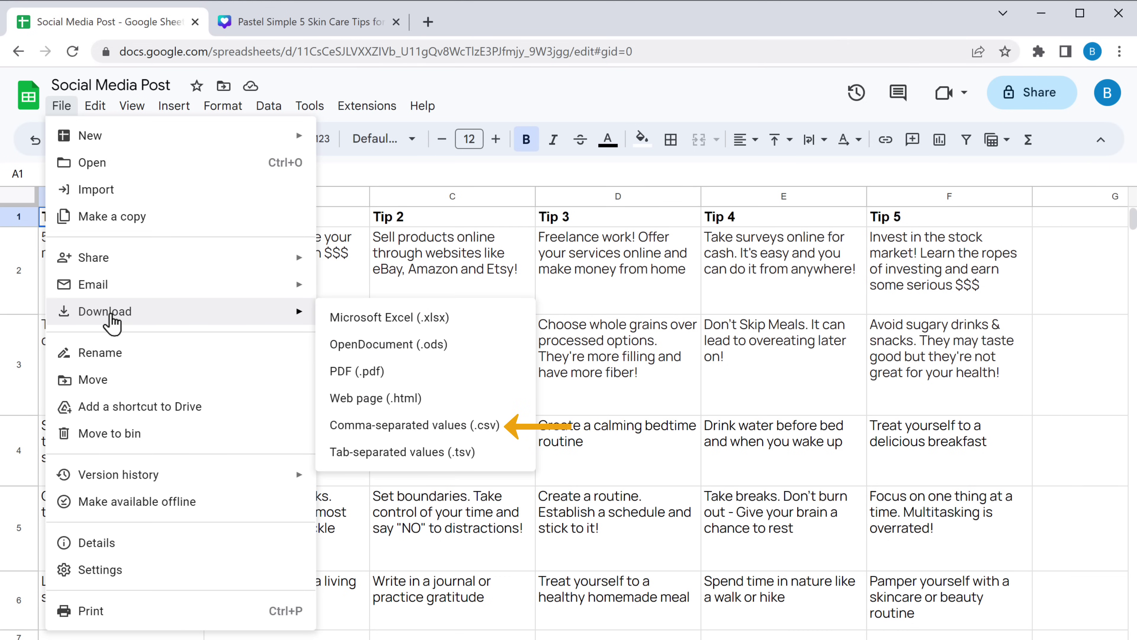
pyautogui.click(363, 429)
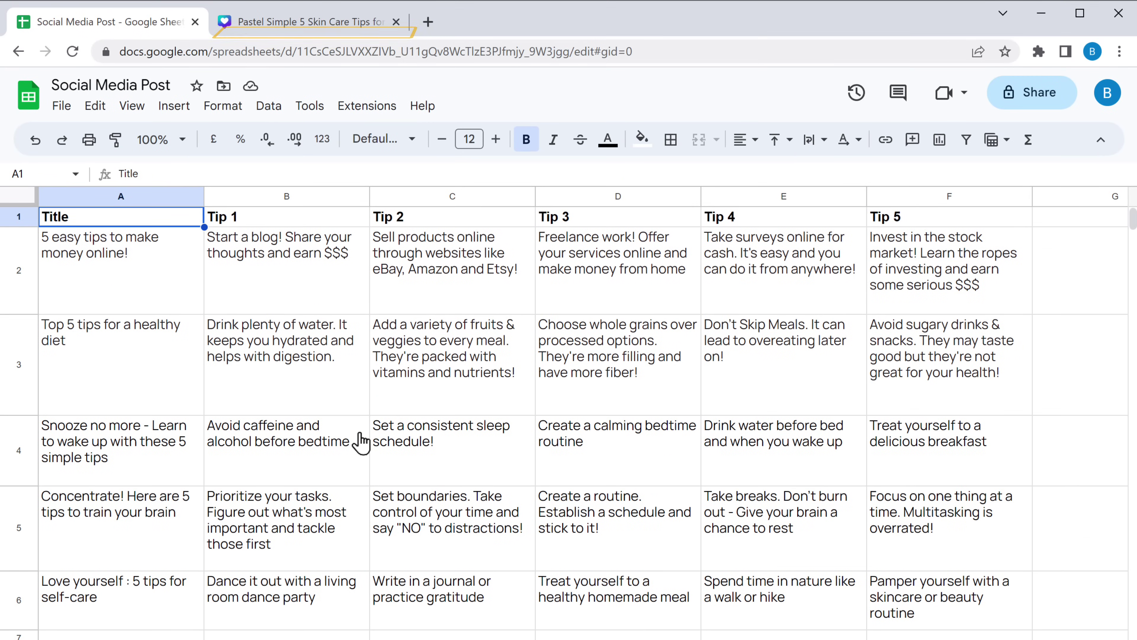
pyautogui.click(303, 22)
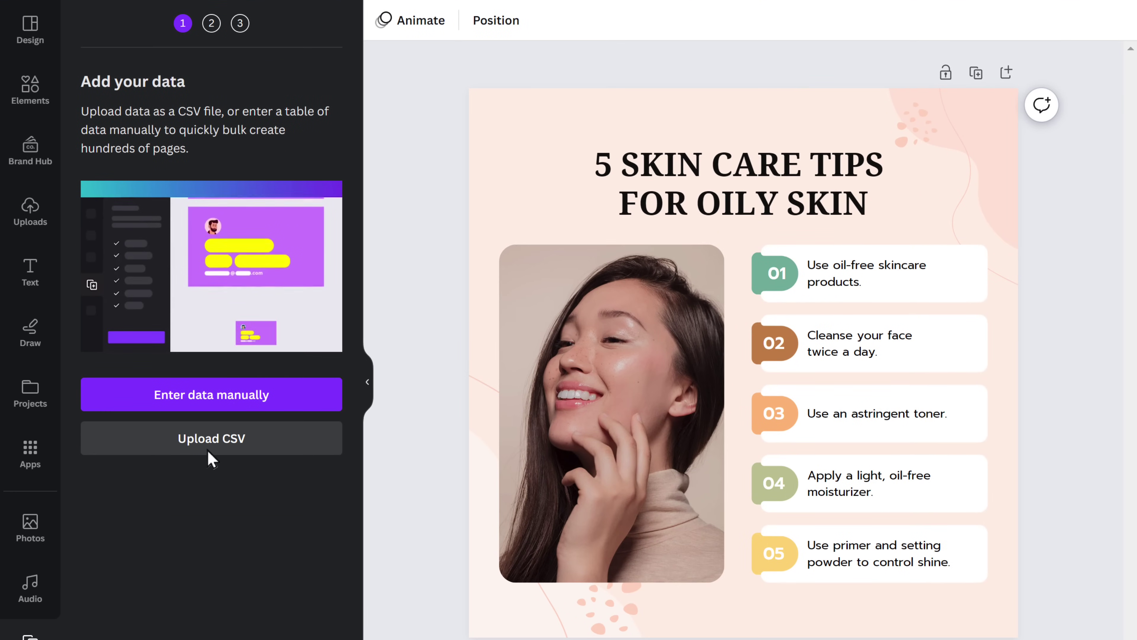
# Upload 'Social Media Post - Sheet1' from Downloads as the Bulk create CSV.
pyautogui.click(207, 565)
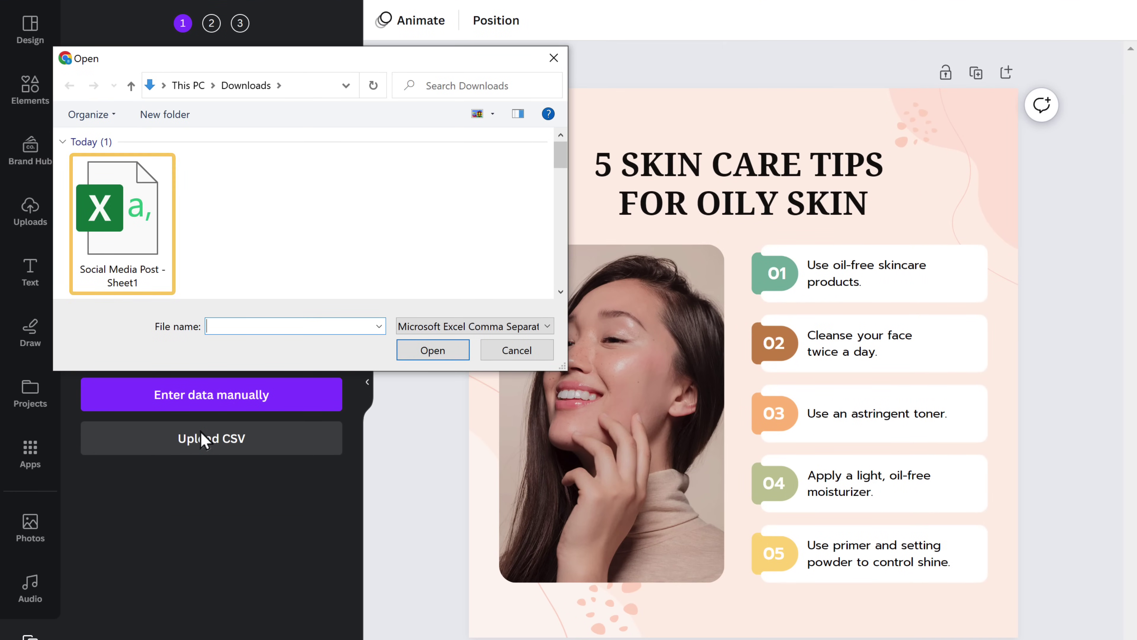
pyautogui.click(121, 219)
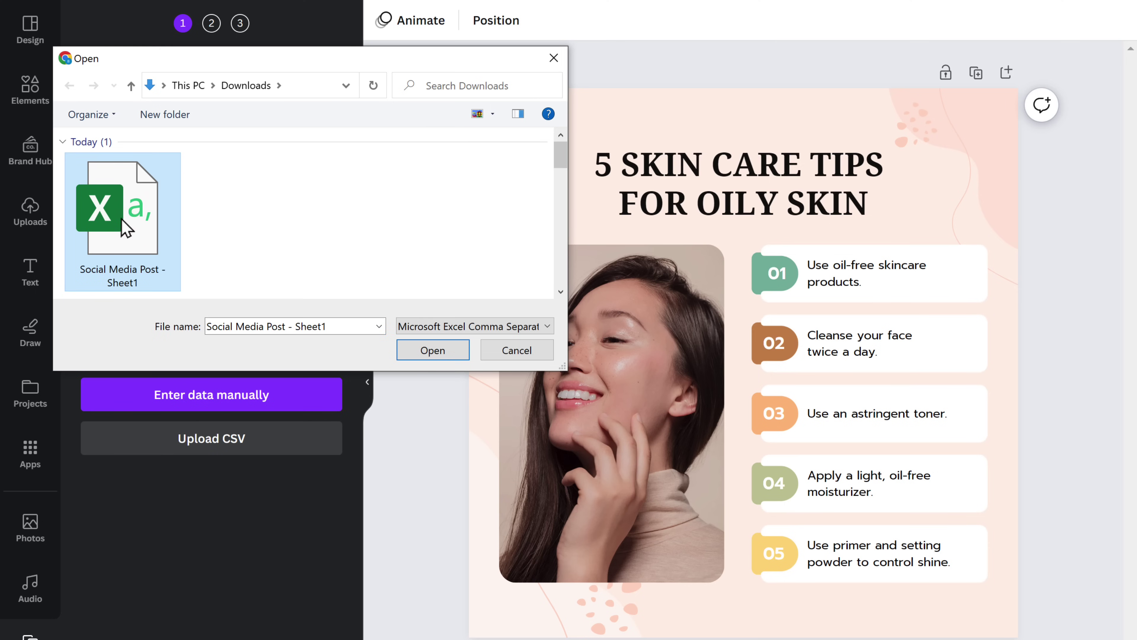
pyautogui.click(437, 357)
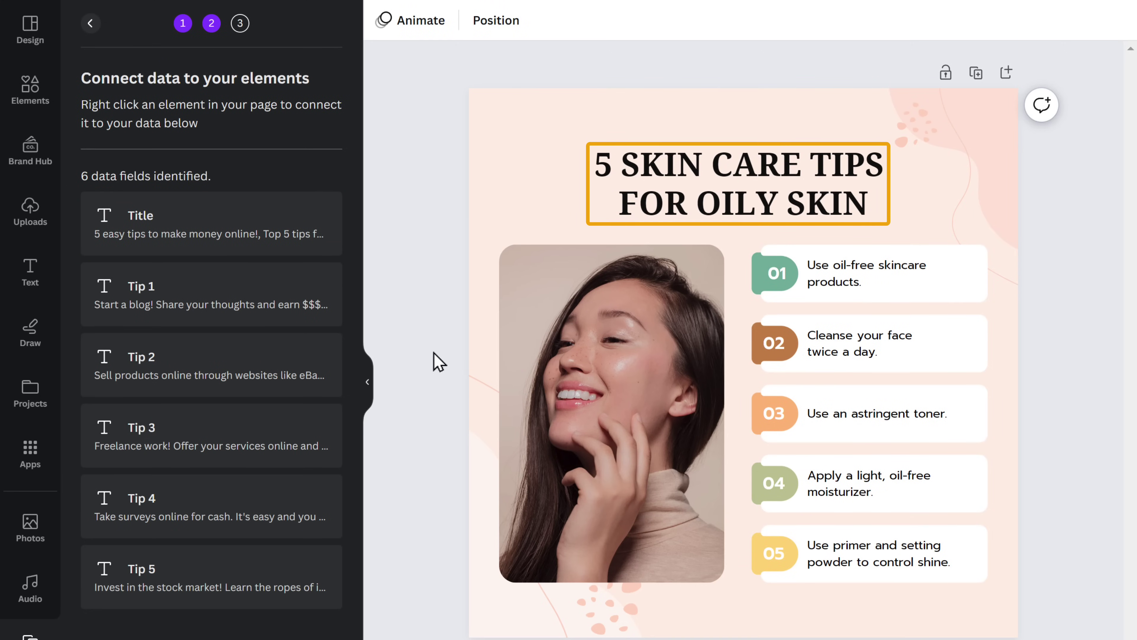
# Connect the heading to the Title field and the first tip text to Tip 1.
pyautogui.rightClick(730, 207)
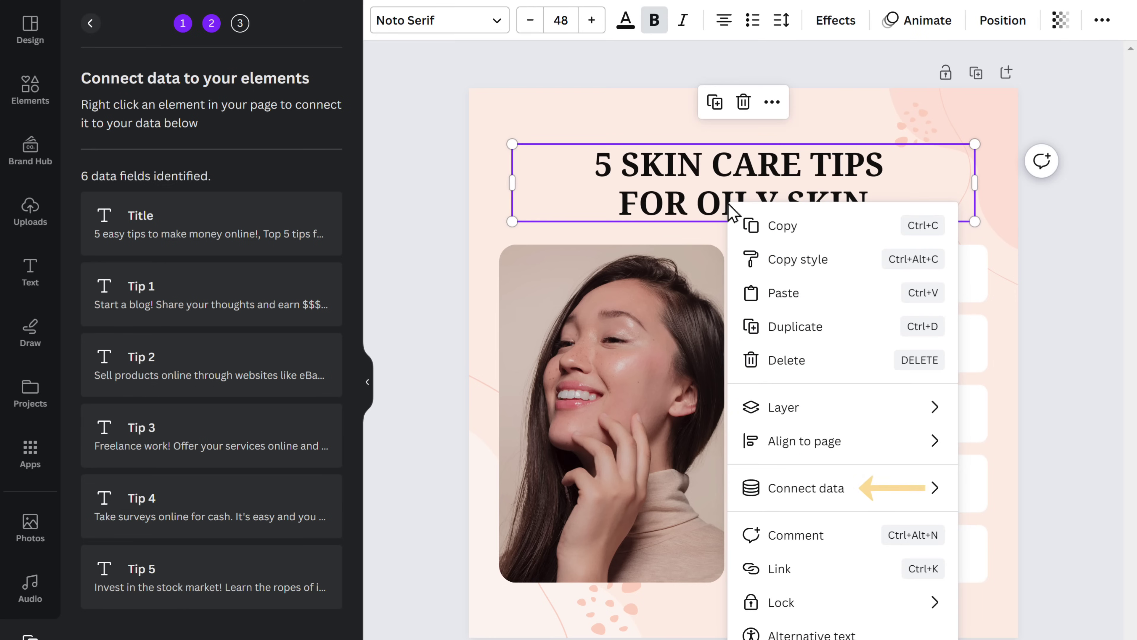
pyautogui.moveTo(816, 492)
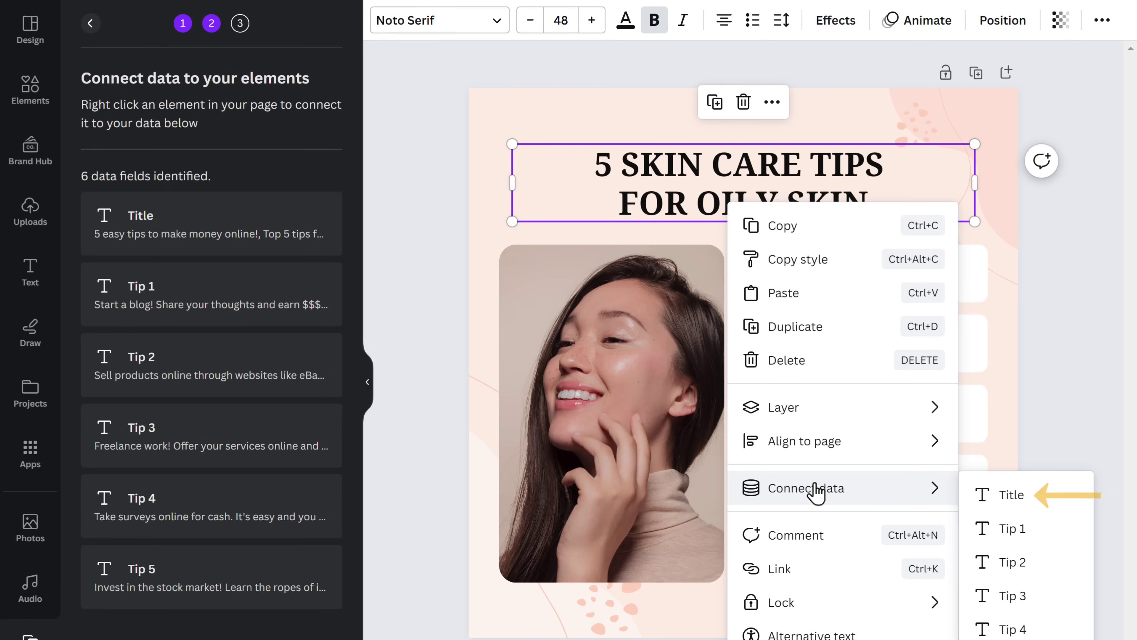
pyautogui.click(1008, 497)
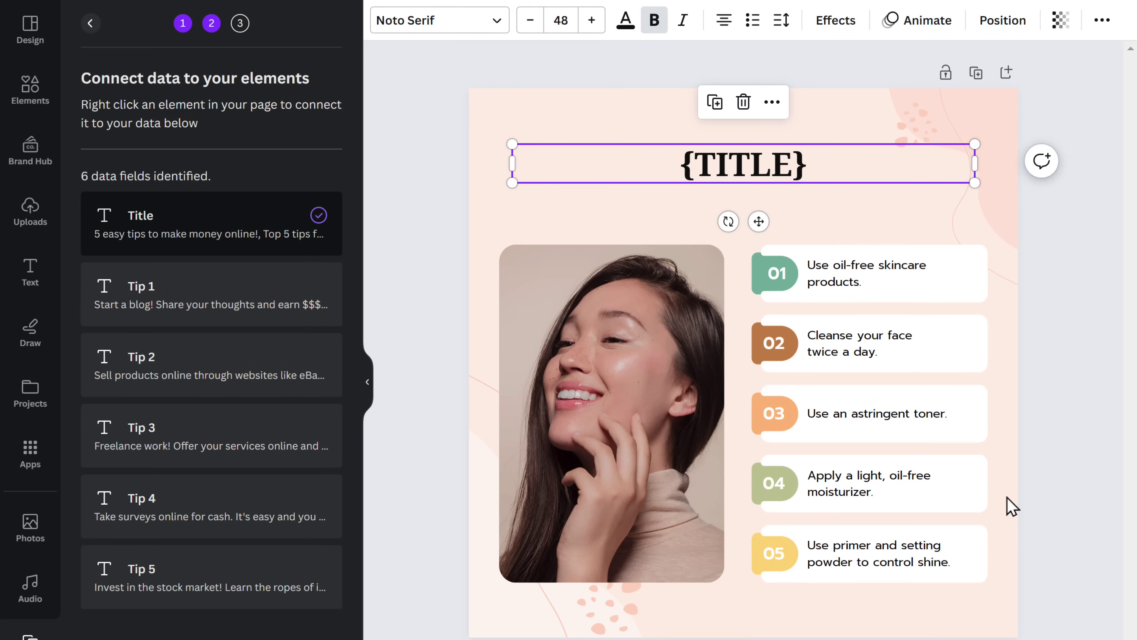
pyautogui.rightClick(848, 286)
pyautogui.moveTo(922, 564)
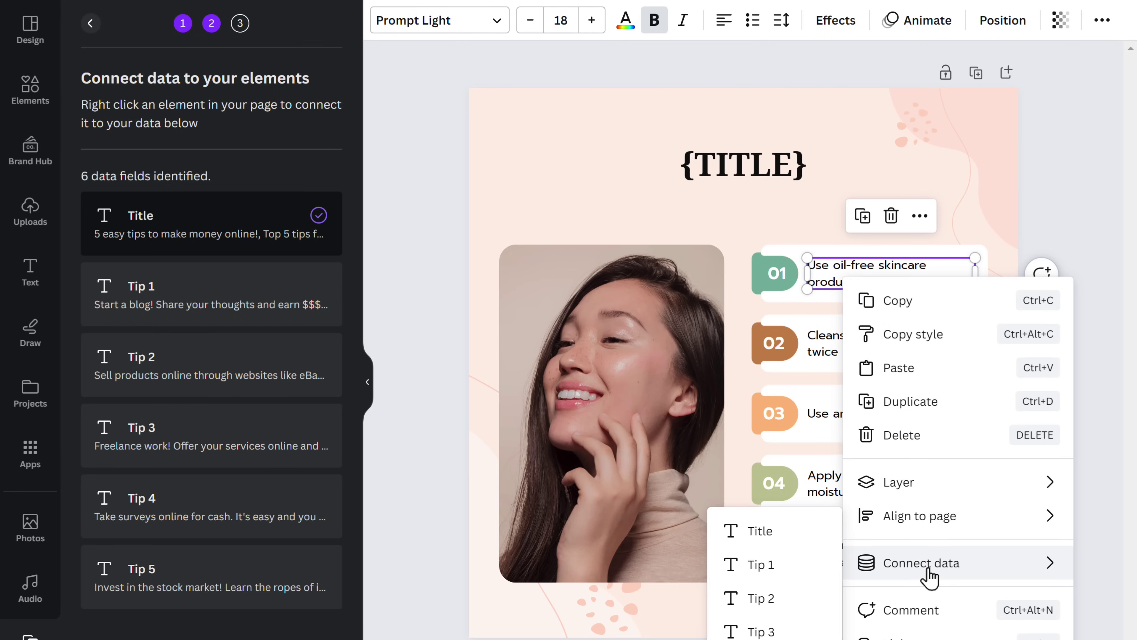
pyautogui.click(761, 568)
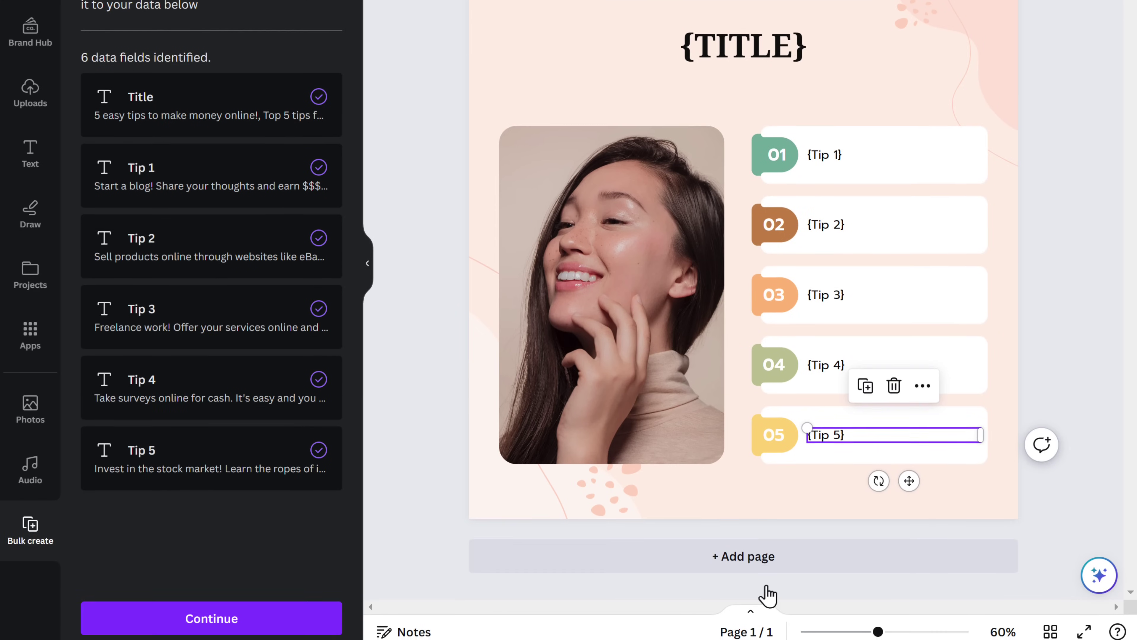
# Finish linking Tip 2–Tip 5, keep all data rows, and generate five pages.
pyautogui.click(251, 610)
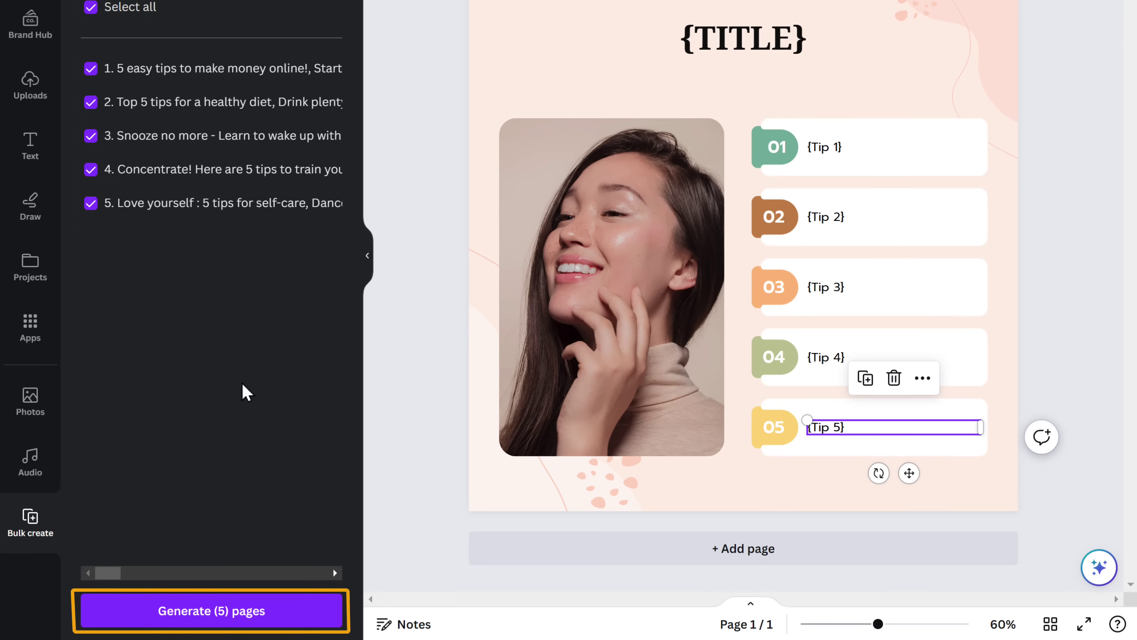
pyautogui.click(221, 610)
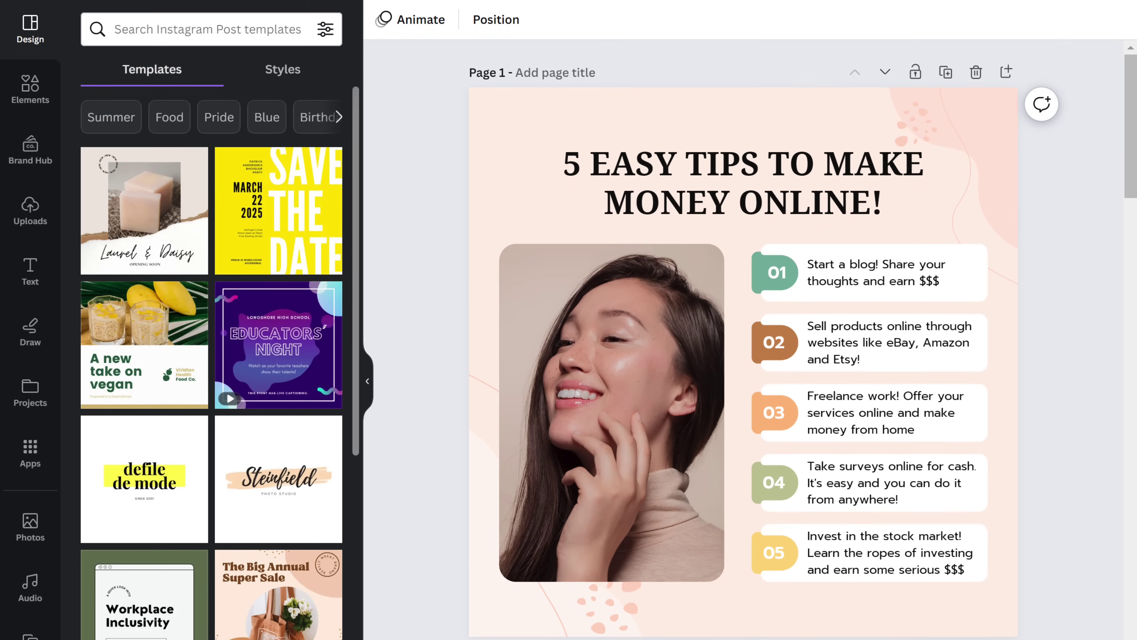
pyautogui.scroll(-20, 743, 341)
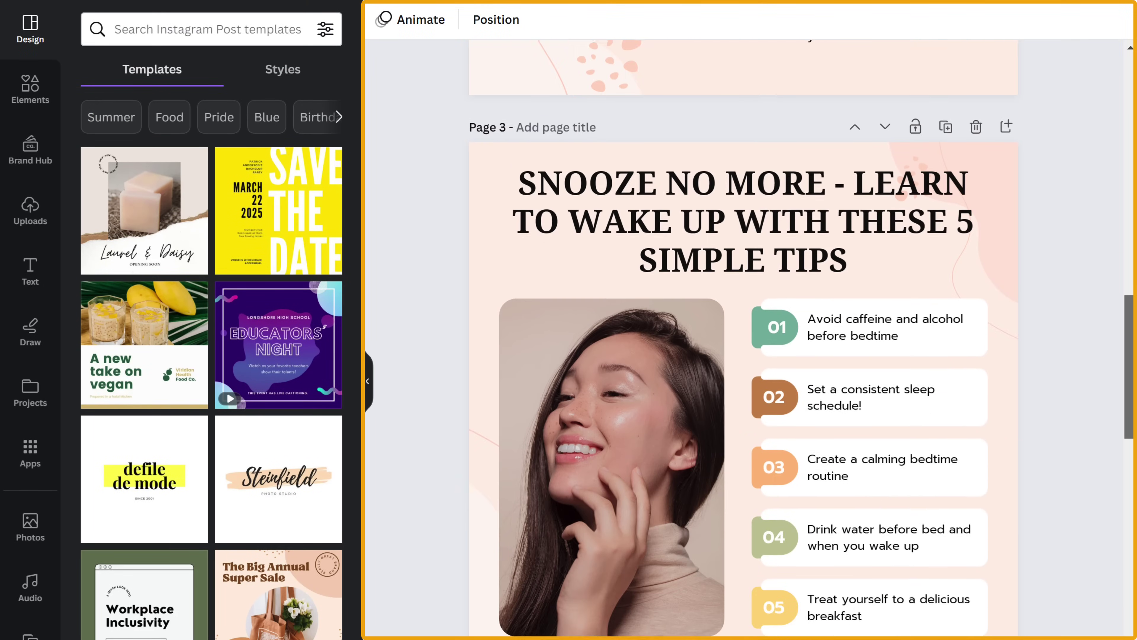
pyautogui.scroll(-15, 744, 341)
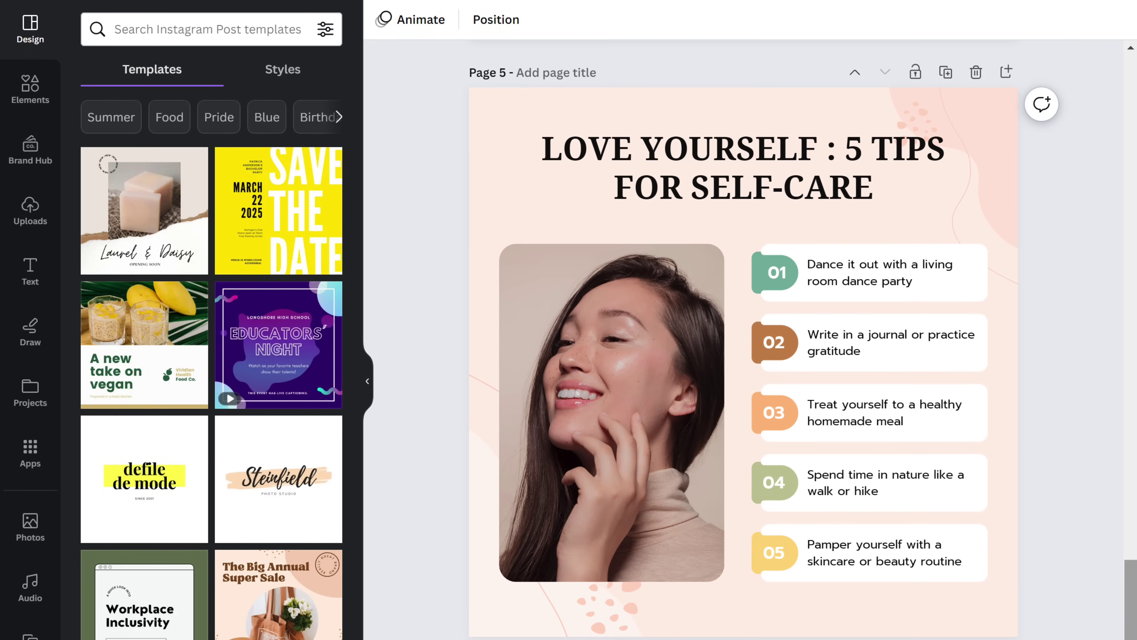
pyautogui.scroll(15, 744, 341)
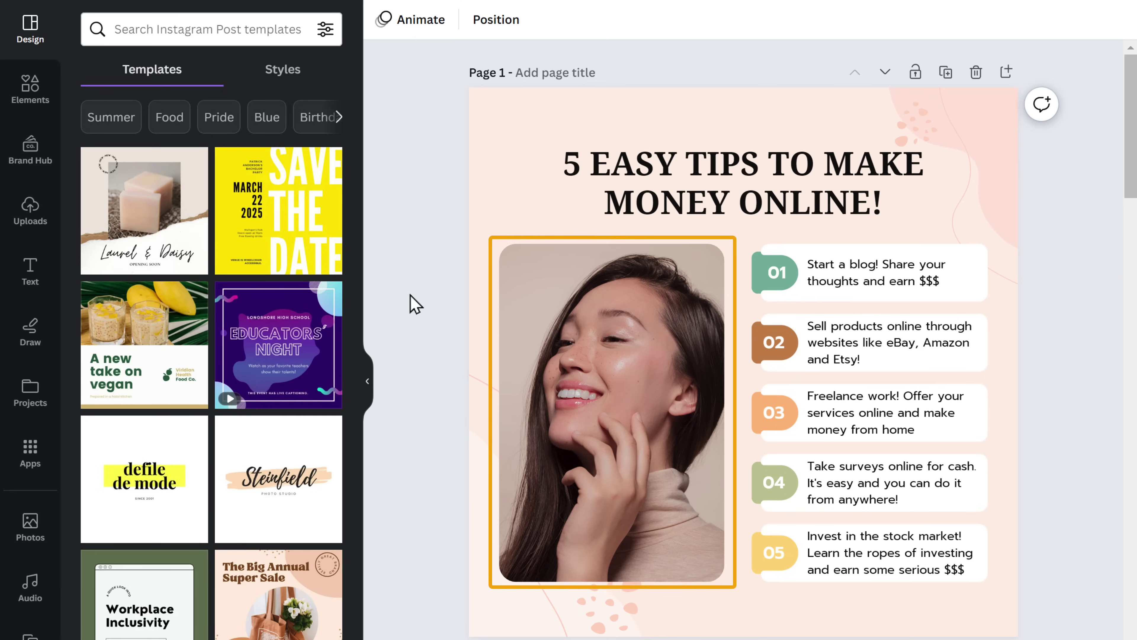
# Delete the woman's photo on page 1 while keeping its empty frame.
pyautogui.click(600, 394)
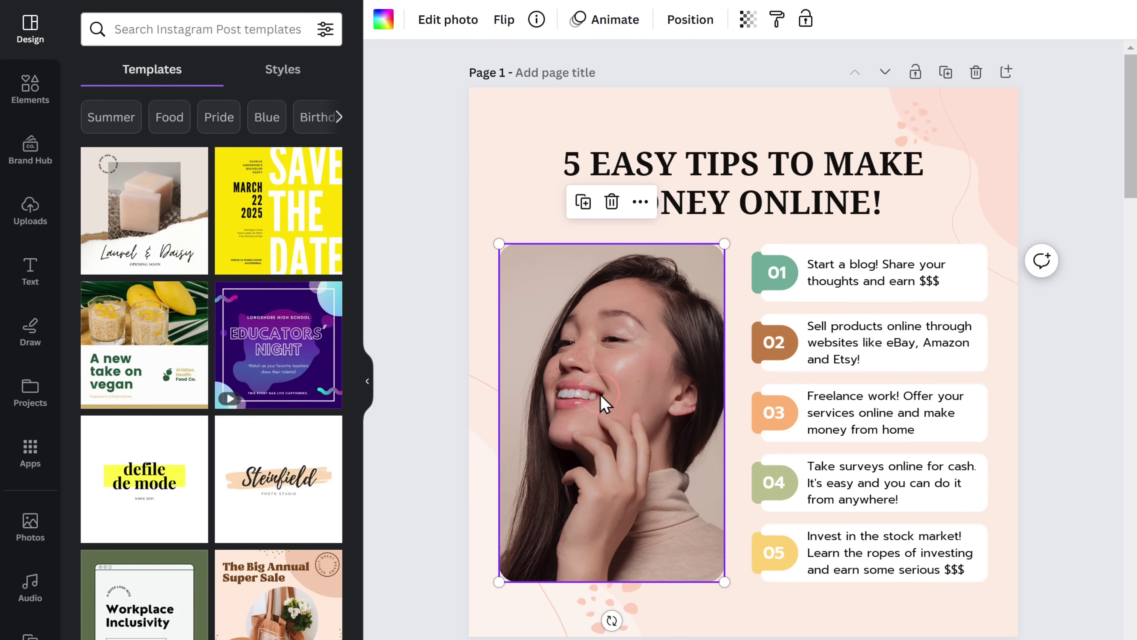
pyautogui.click(612, 203)
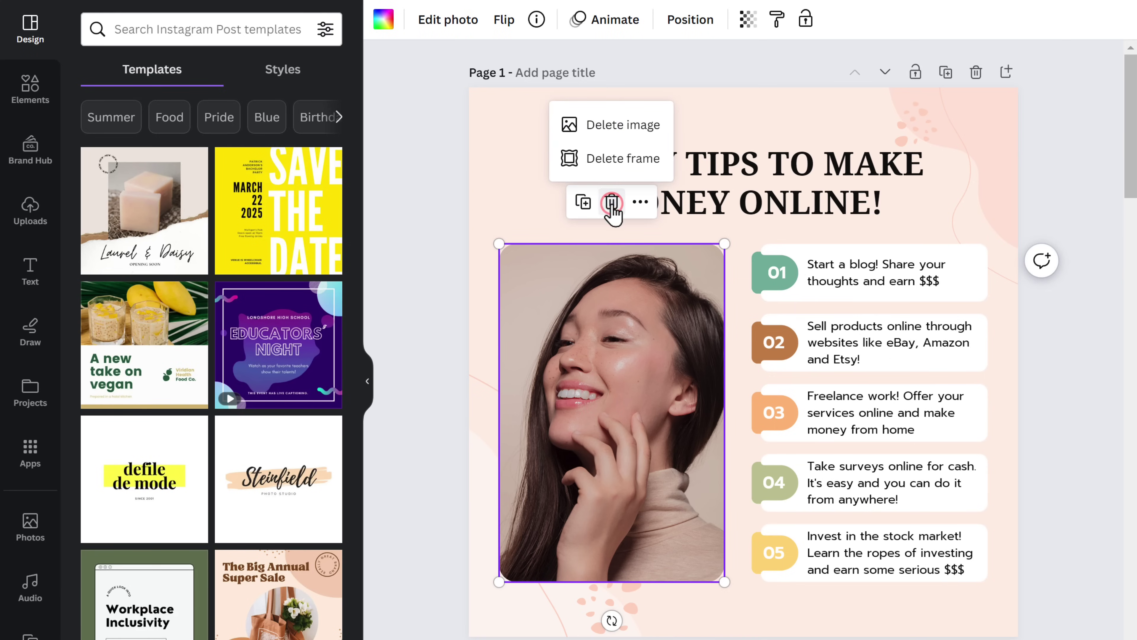
pyautogui.click(610, 129)
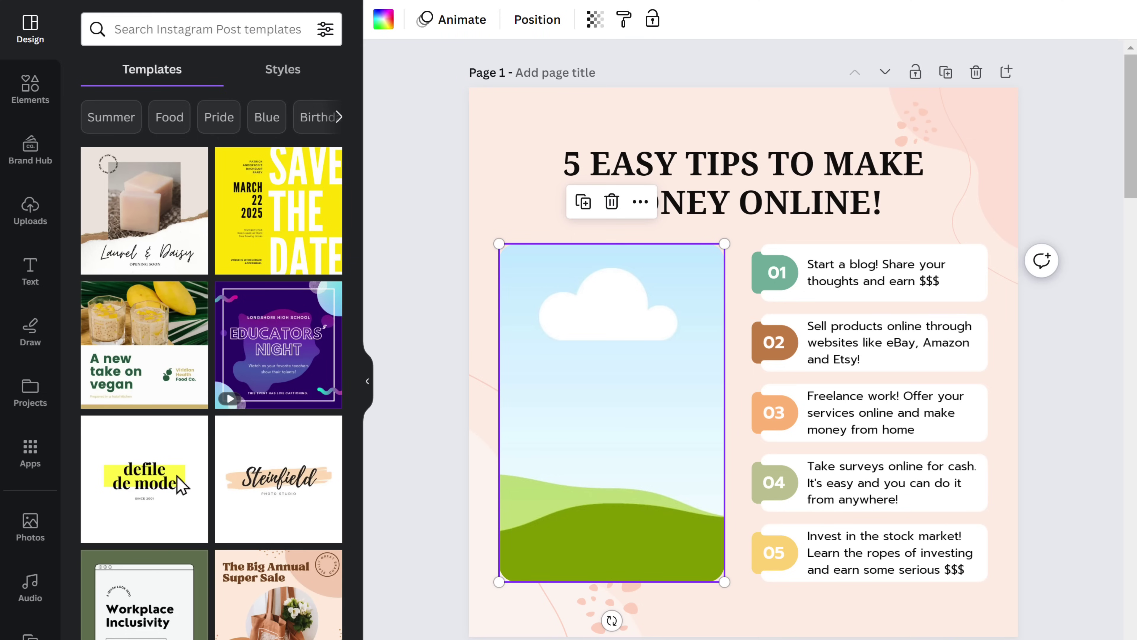
# Open the Photos stock library in the left sidebar.
pyautogui.click(32, 529)
pyautogui.scroll(-5, 210, 341)
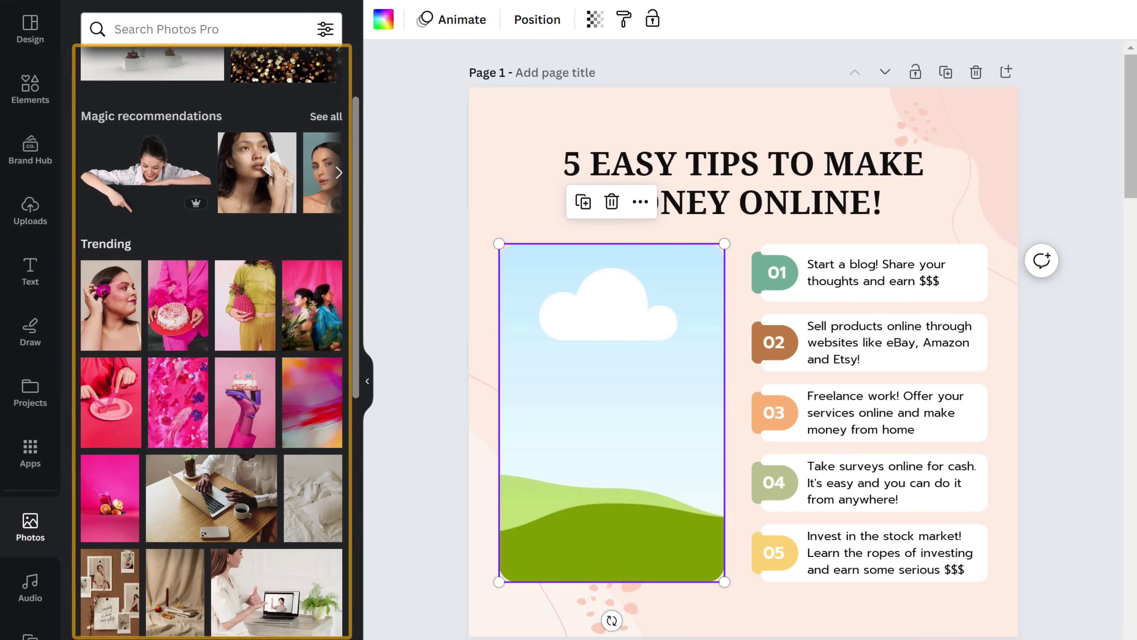
pyautogui.scroll(-2, 210, 340)
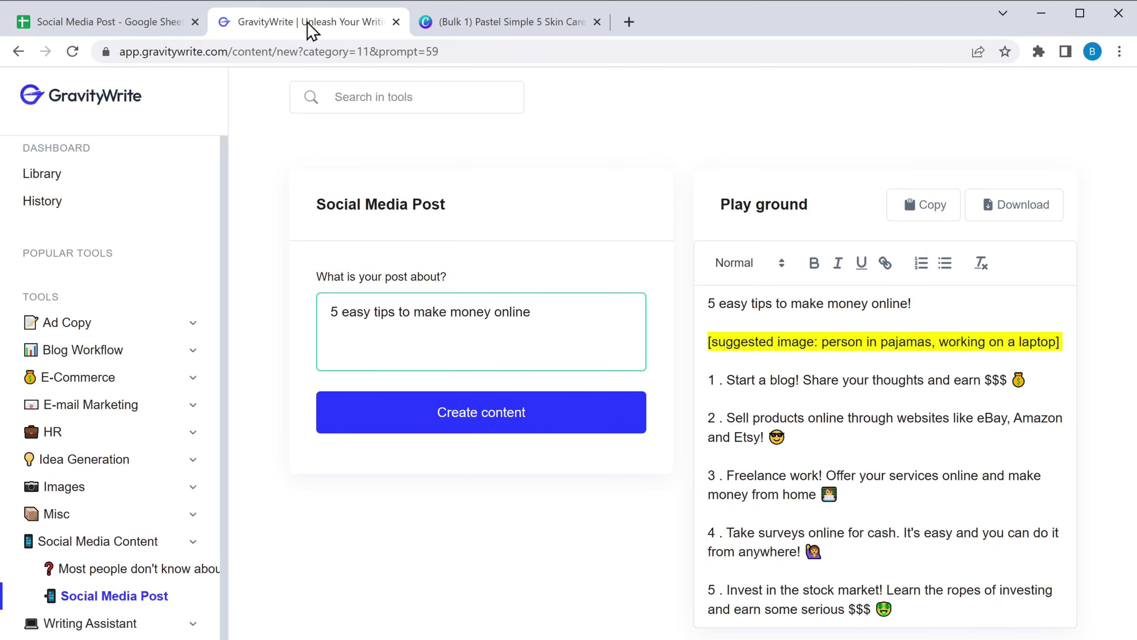
# Copy GravityWrite's suggested-image description and switch back to the Canva design.
pyautogui.moveTo(846, 341); pyautogui.dragTo(1057, 342)
pyautogui.rightClick(1056, 342)
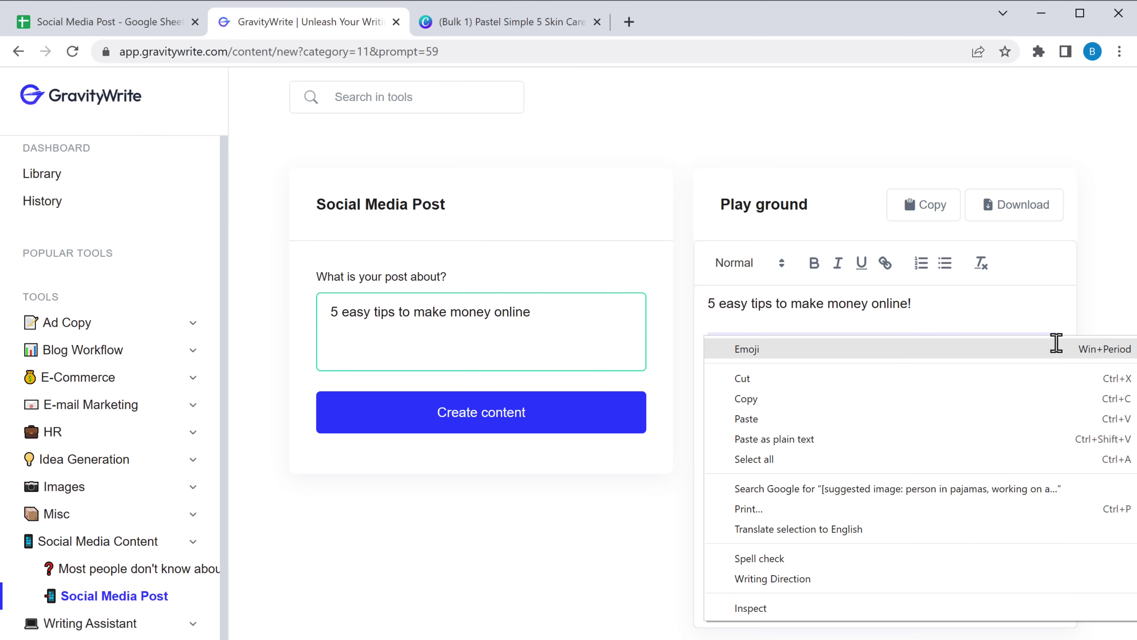
pyautogui.click(747, 399)
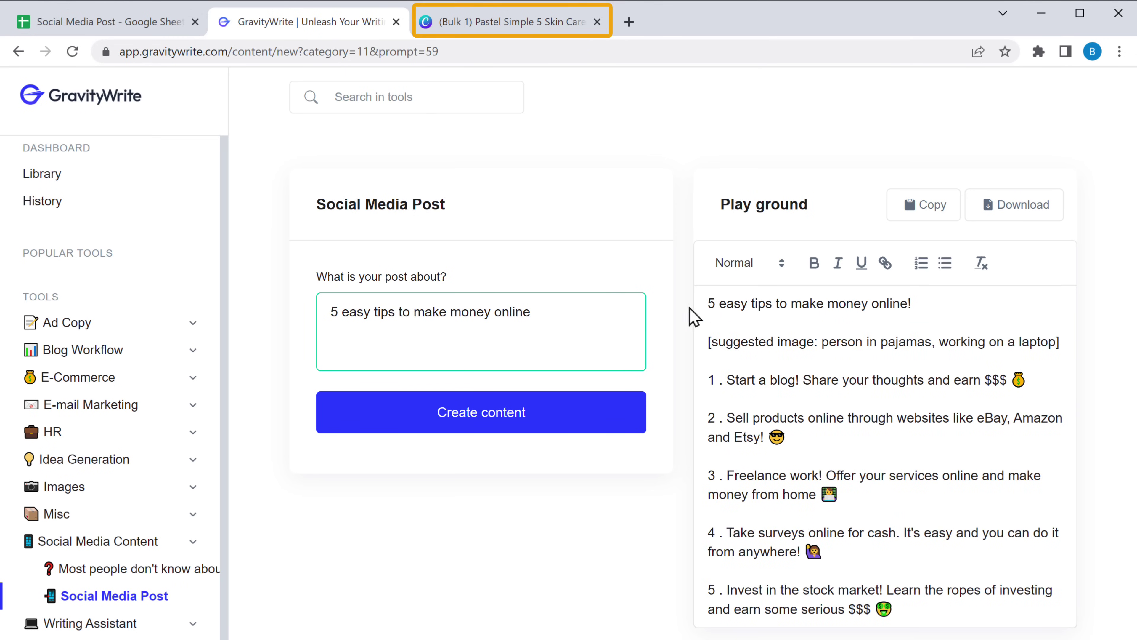
pyautogui.click(509, 23)
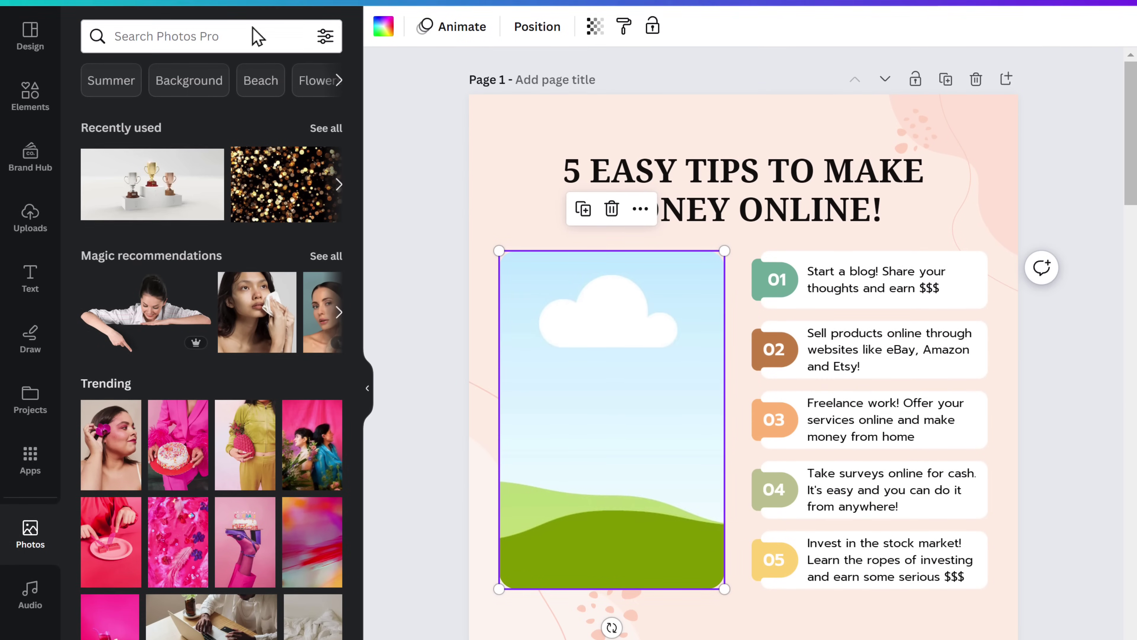
# Search photos for 'Working on laptop' and drag the woman-at-laptop photo into page 1's frame.
pyautogui.rightClick(224, 146)
pyautogui.click(266, 165)
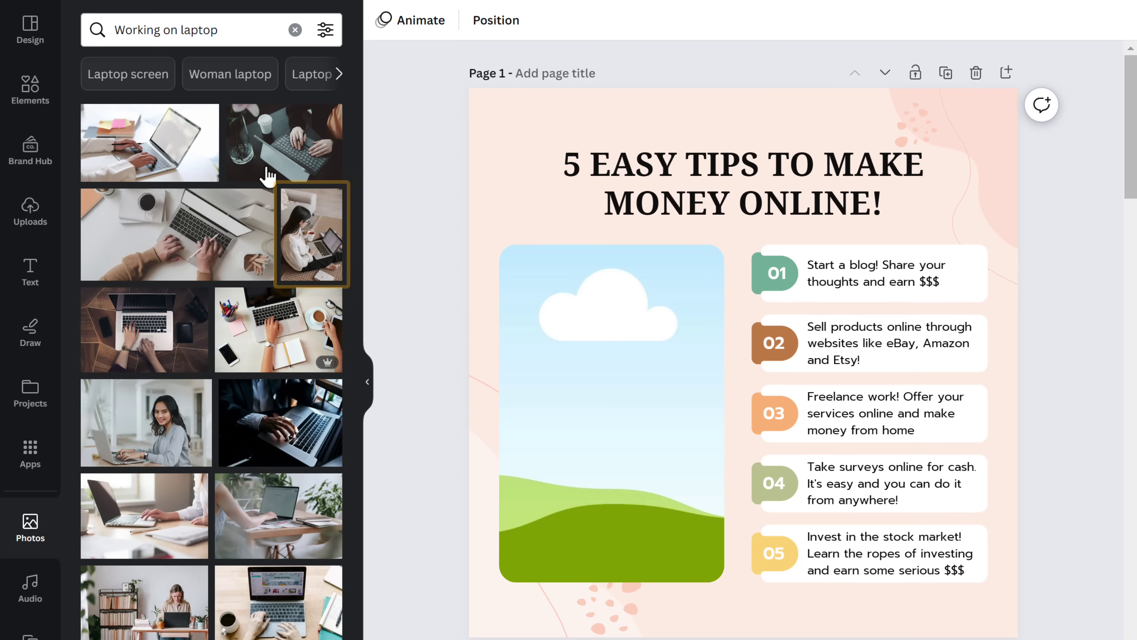
pyautogui.moveTo(312, 239); pyautogui.dragTo(612, 401)
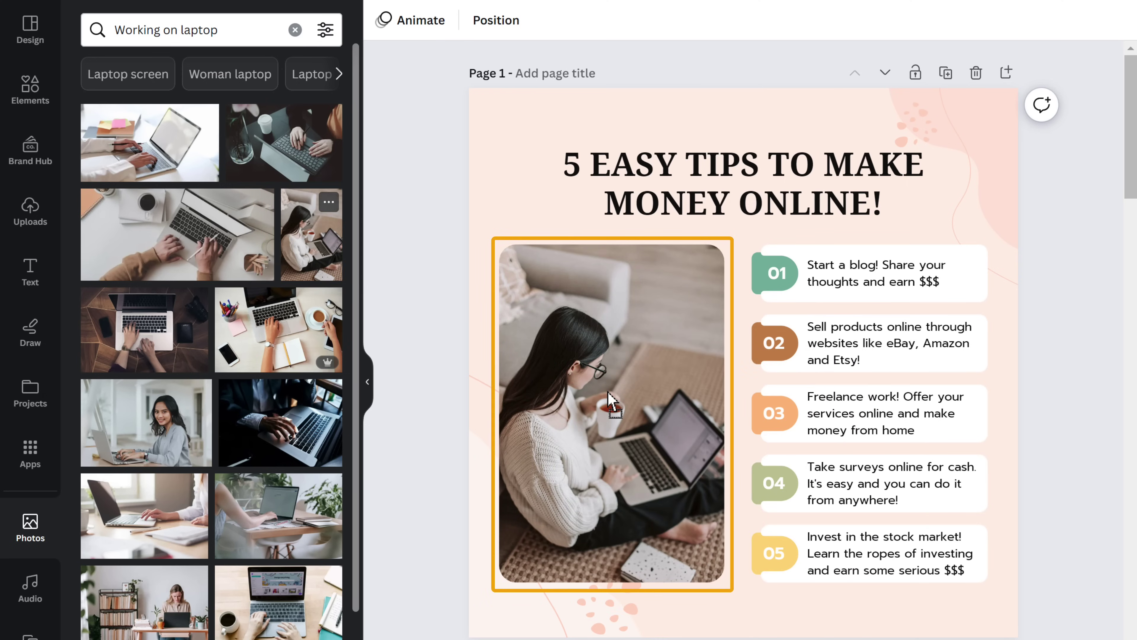
pyautogui.scroll(-10, 609, 393)
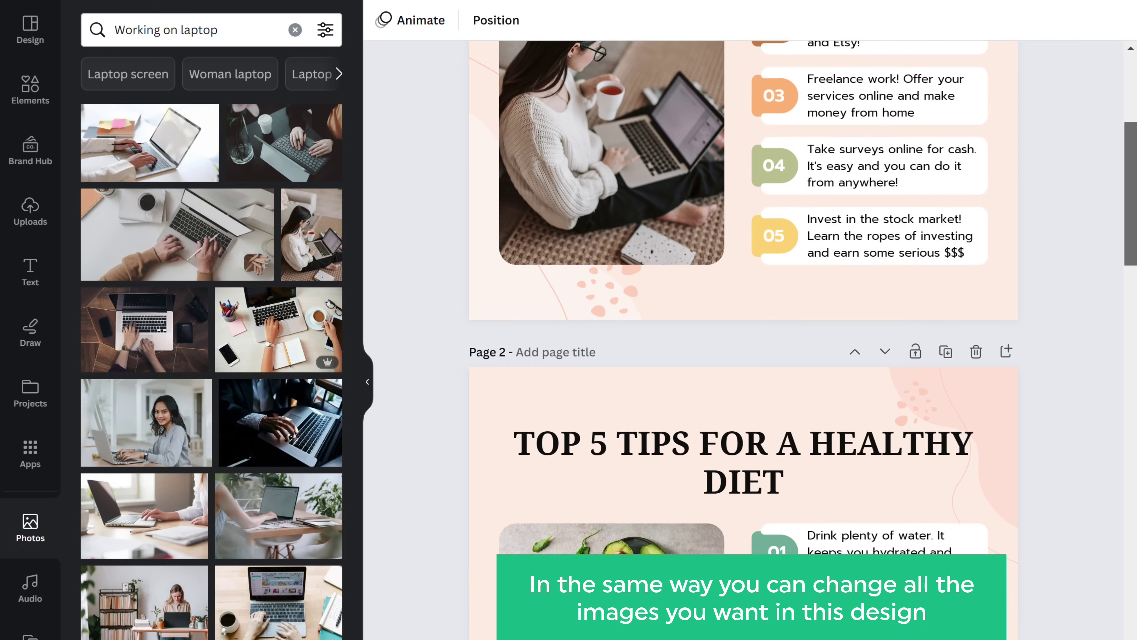
pyautogui.scroll(-20, 744, 331)
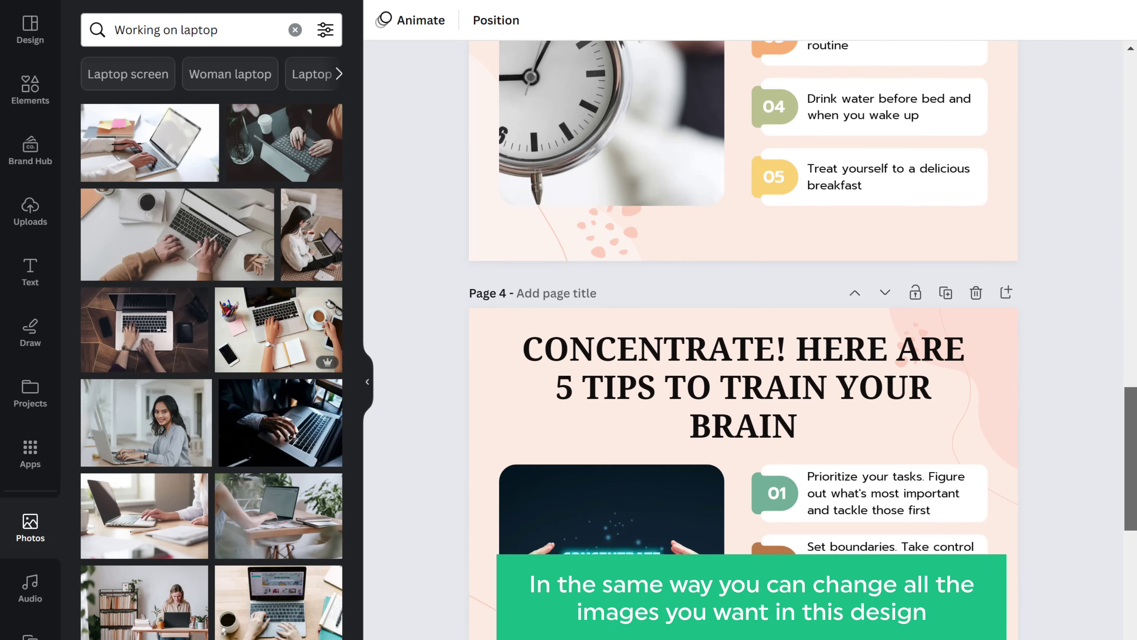
pyautogui.scroll(-15, 743, 331)
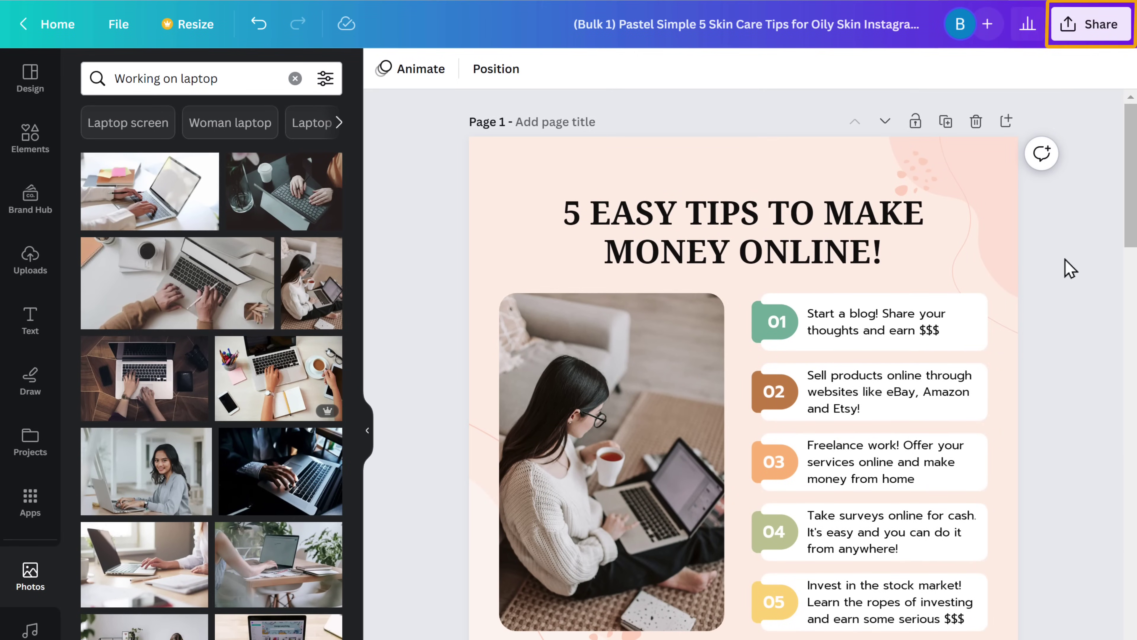
# Download all 5 pages as PNG and open the downloaded zip.
pyautogui.click(1089, 29)
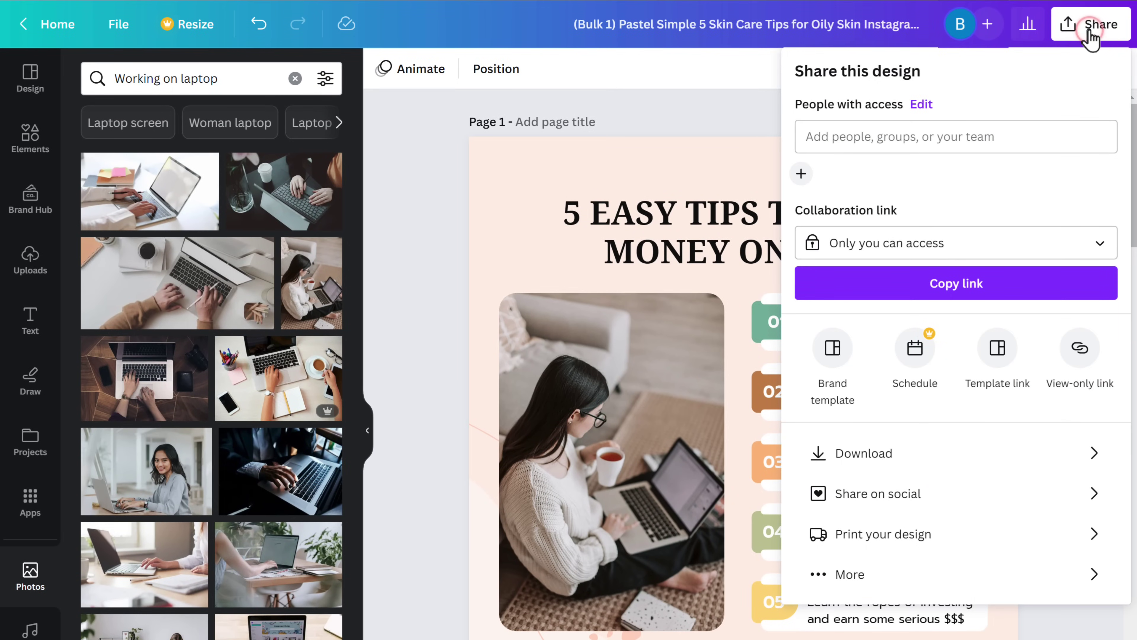
pyautogui.click(871, 464)
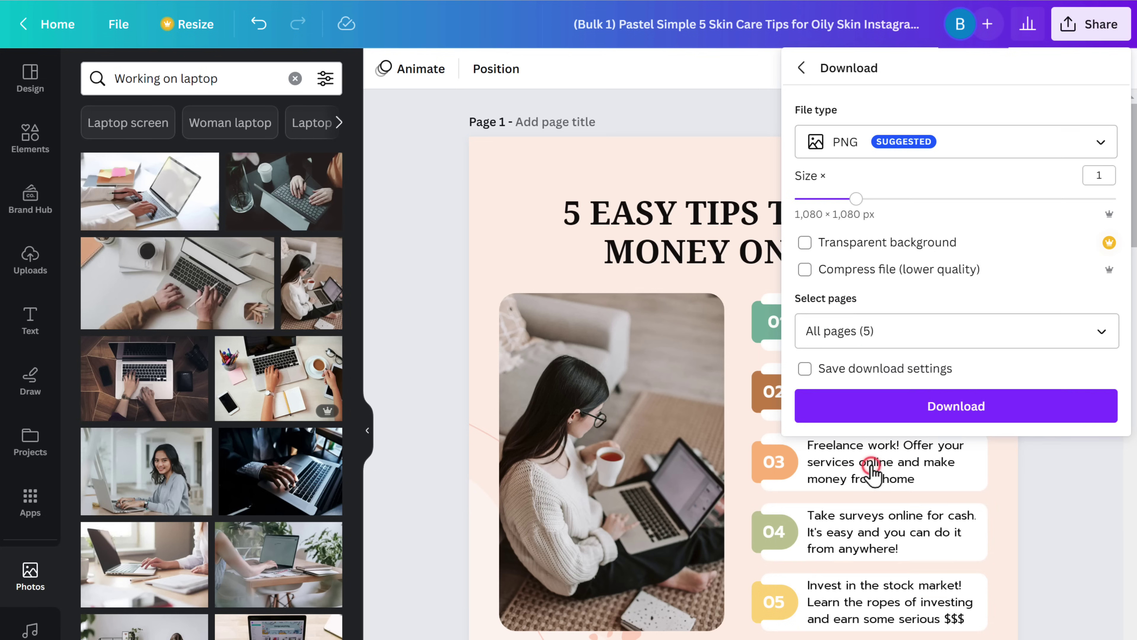
pyautogui.click(957, 413)
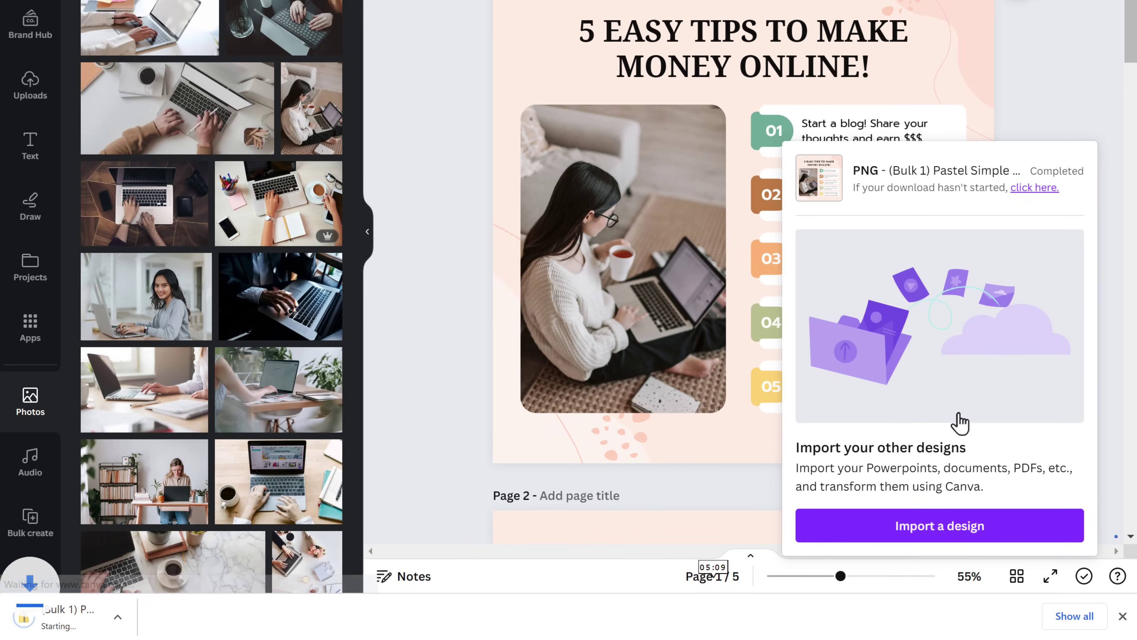
pyautogui.click(102, 617)
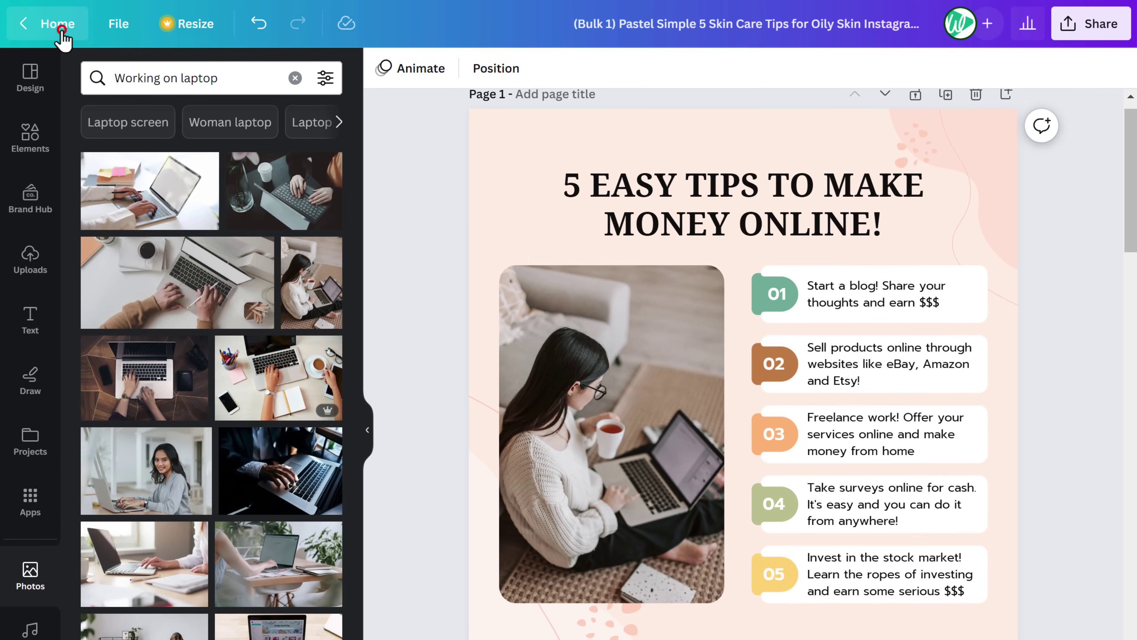
# Open Content Planner from Home's Apps and add a new post on June 7.
pyautogui.click(61, 30)
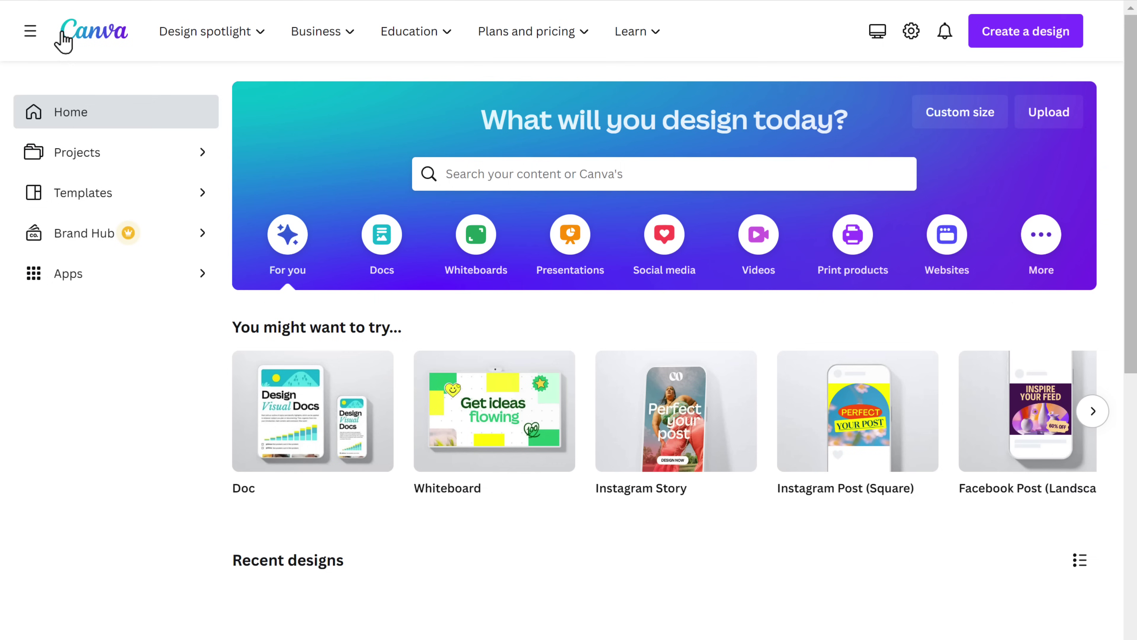
pyautogui.click(69, 278)
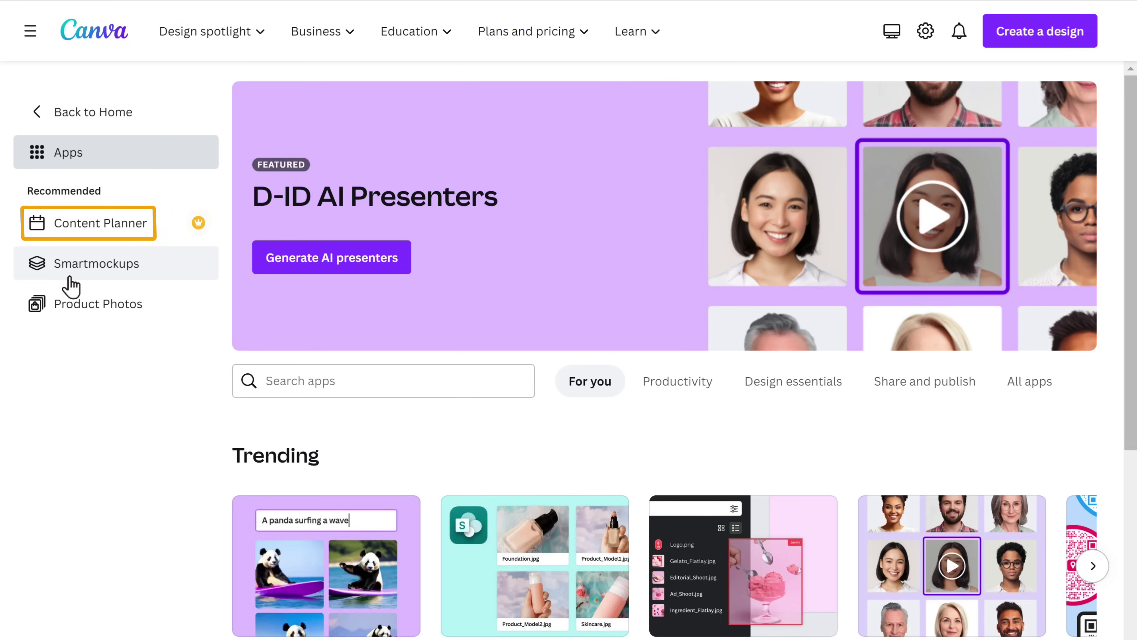
pyautogui.click(103, 232)
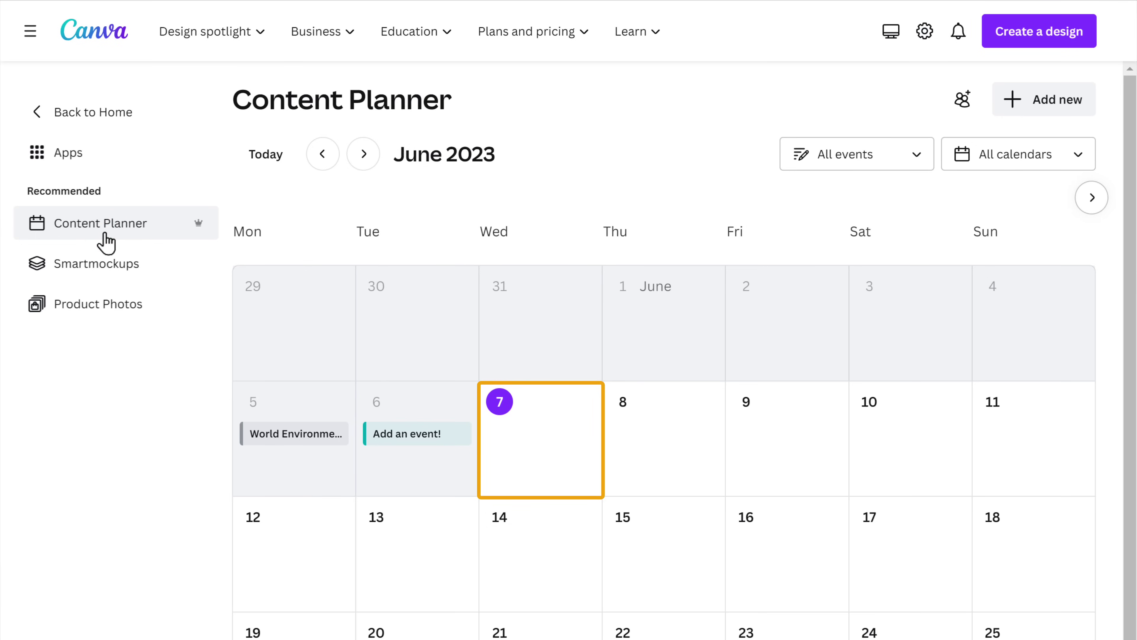
pyautogui.moveTo(530, 451)
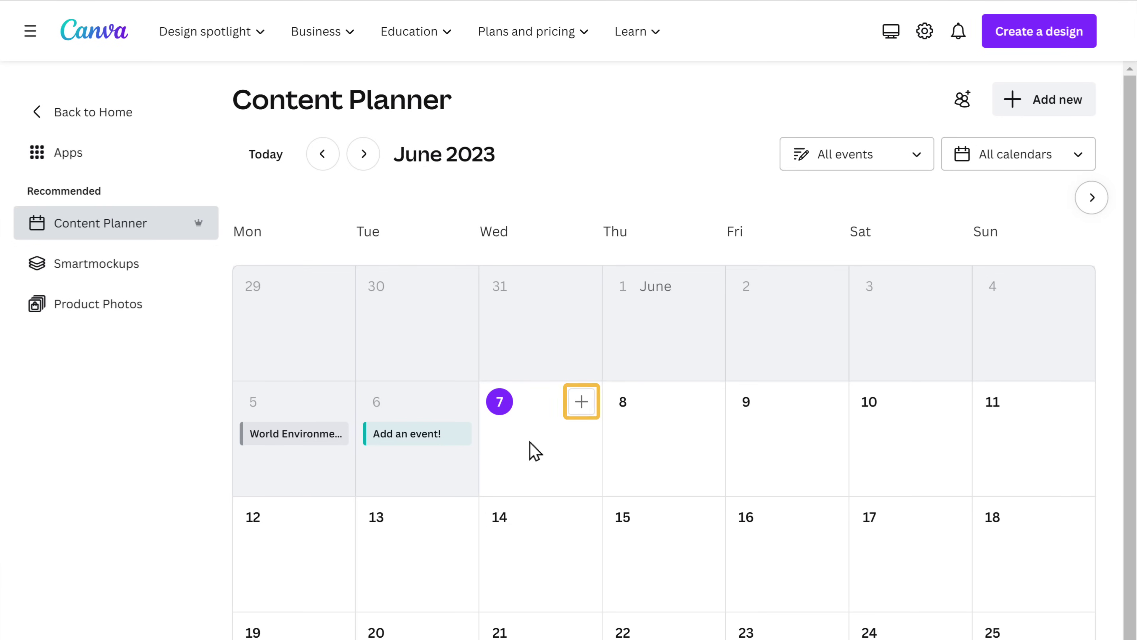
pyautogui.click(581, 402)
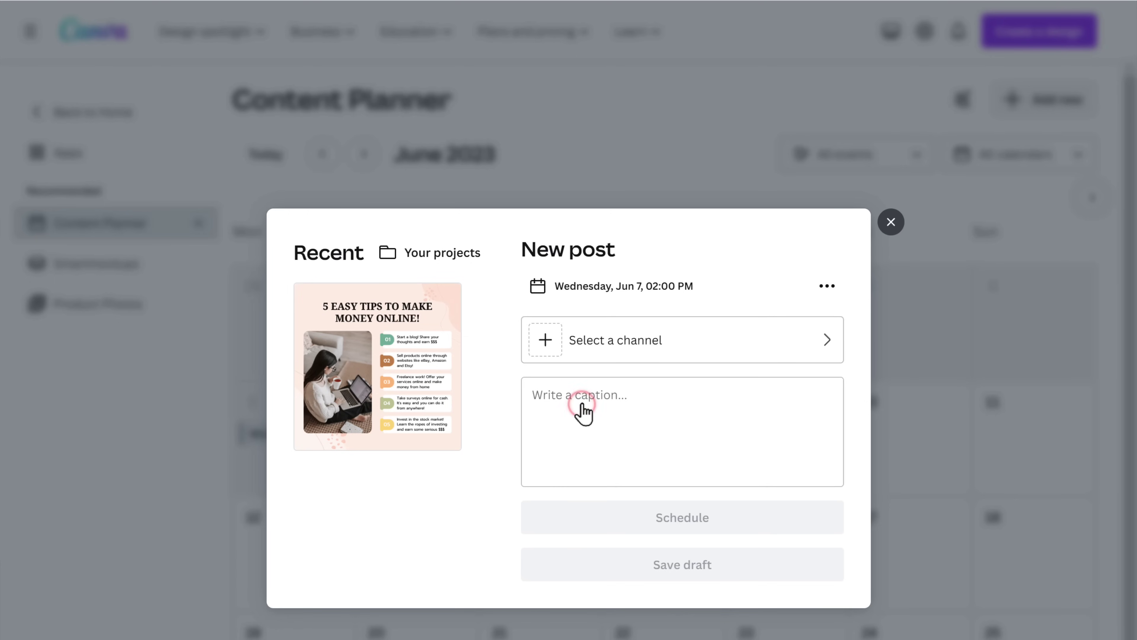
# Use the money-online design, post only Page 1, and show the posting channels.
pyautogui.click(368, 355)
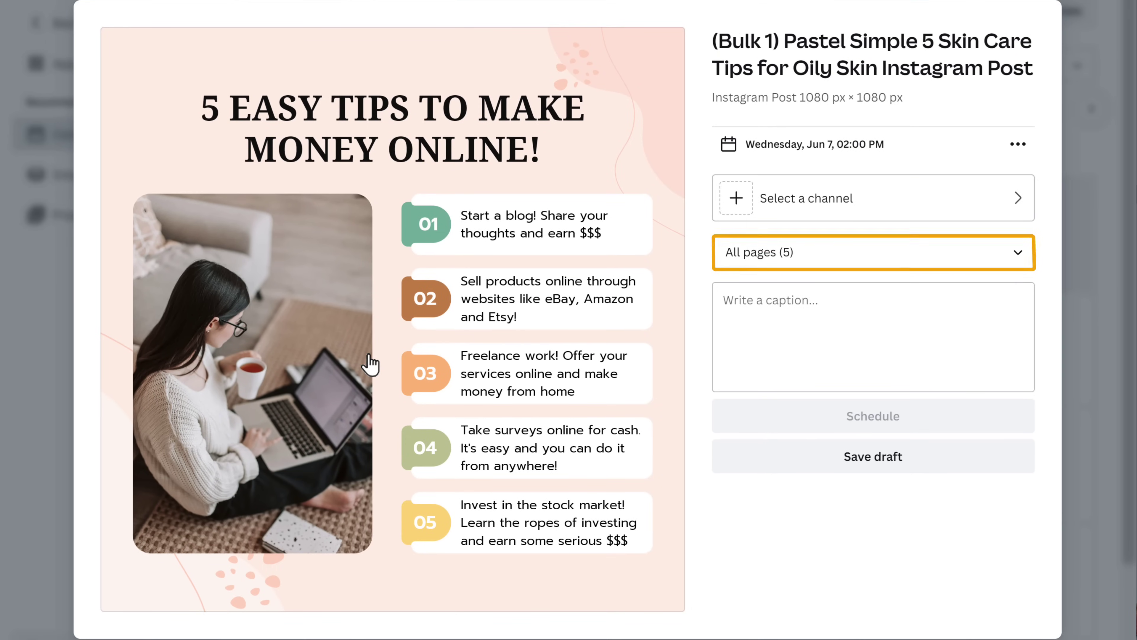
pyautogui.click(1018, 253)
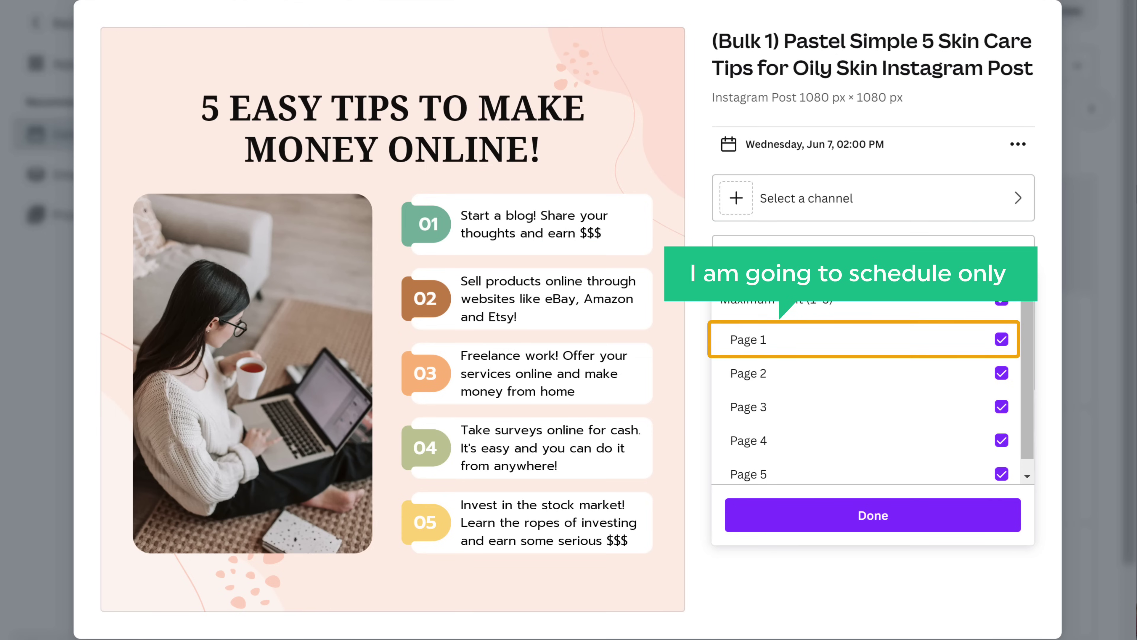
pyautogui.click(1002, 299)
pyautogui.click(1002, 339)
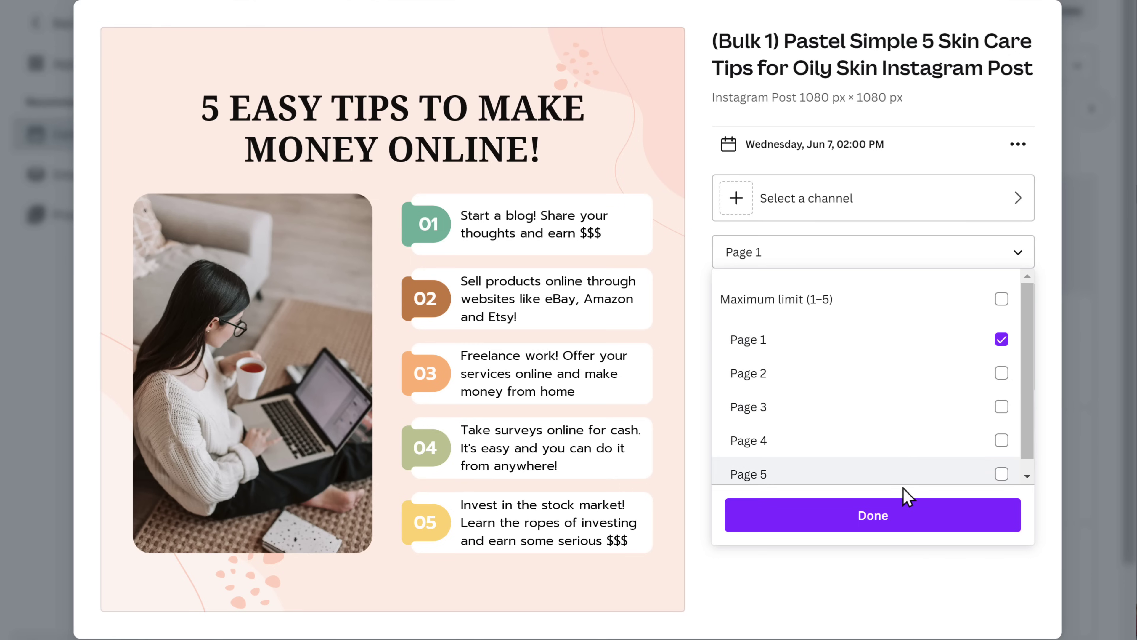
pyautogui.click(876, 520)
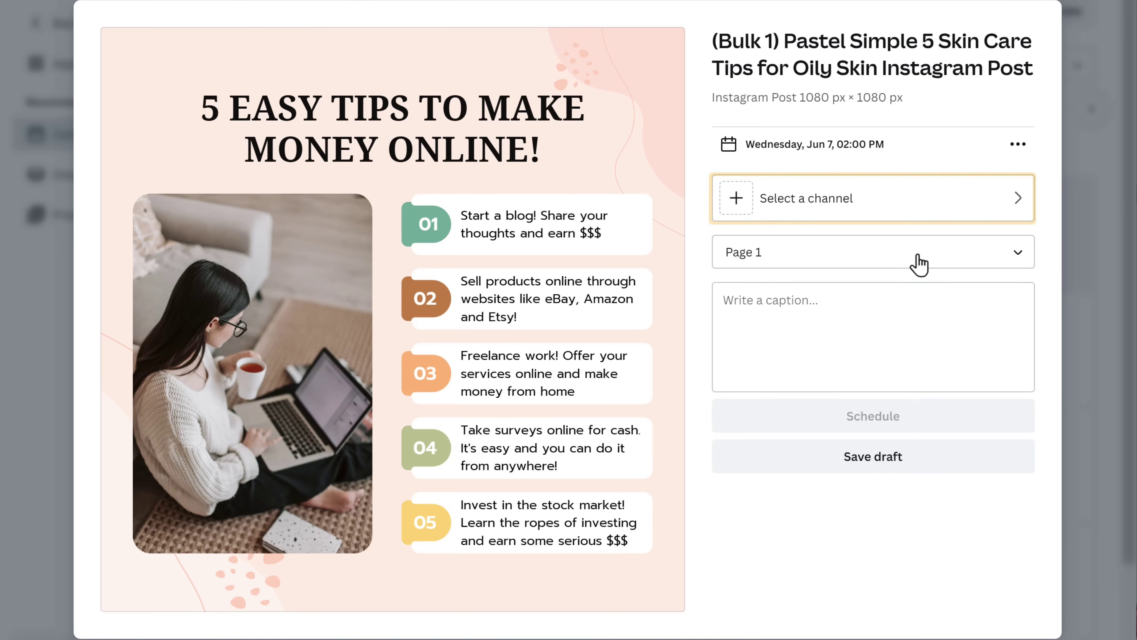
pyautogui.click(933, 201)
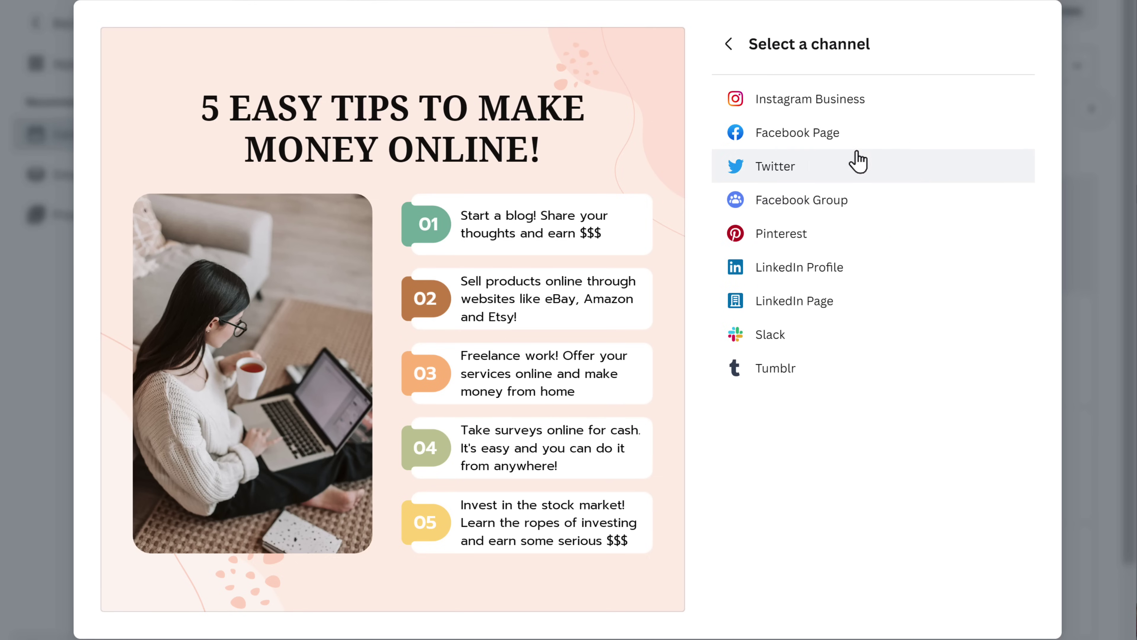
# Connect Instagram Business through Facebook, selecting the business account and granting Canva permissions.
pyautogui.click(798, 102)
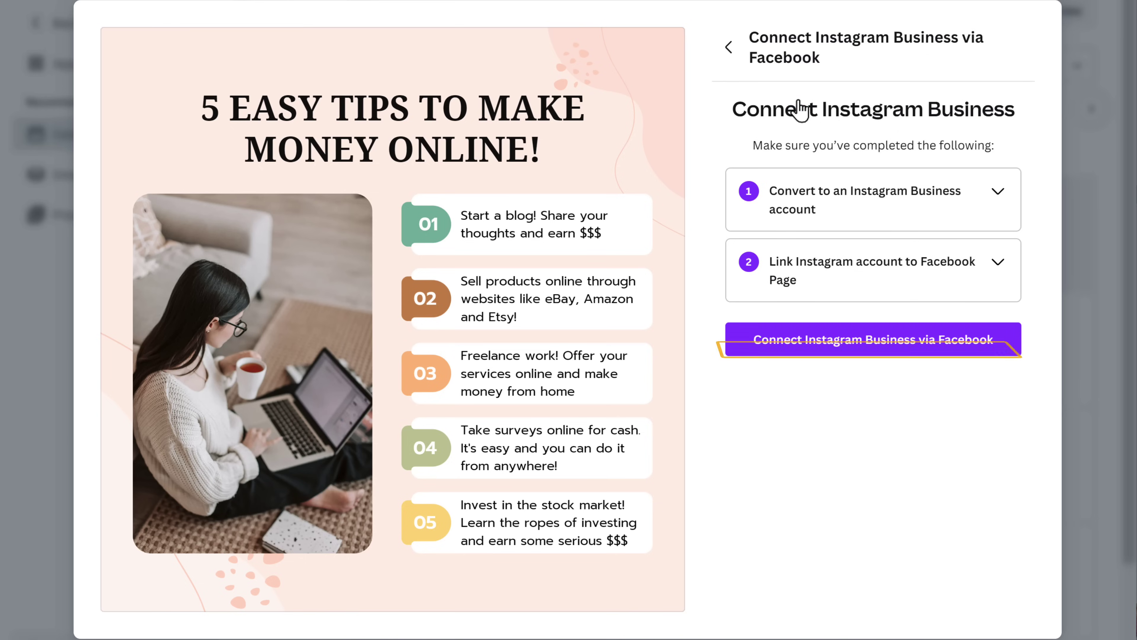
pyautogui.click(886, 354)
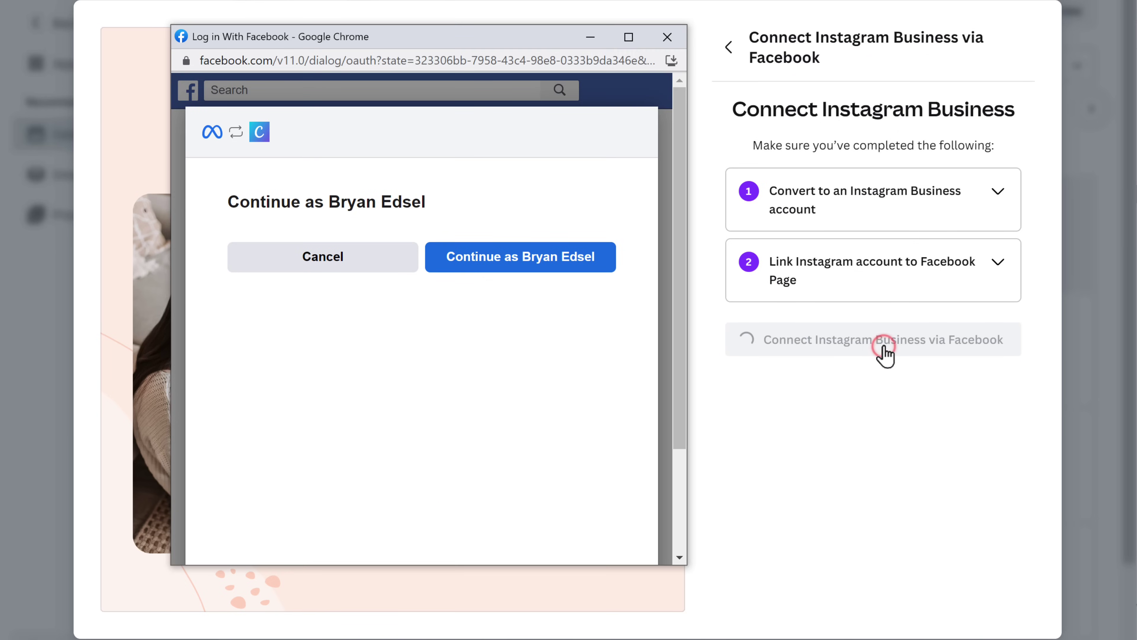
pyautogui.click(508, 263)
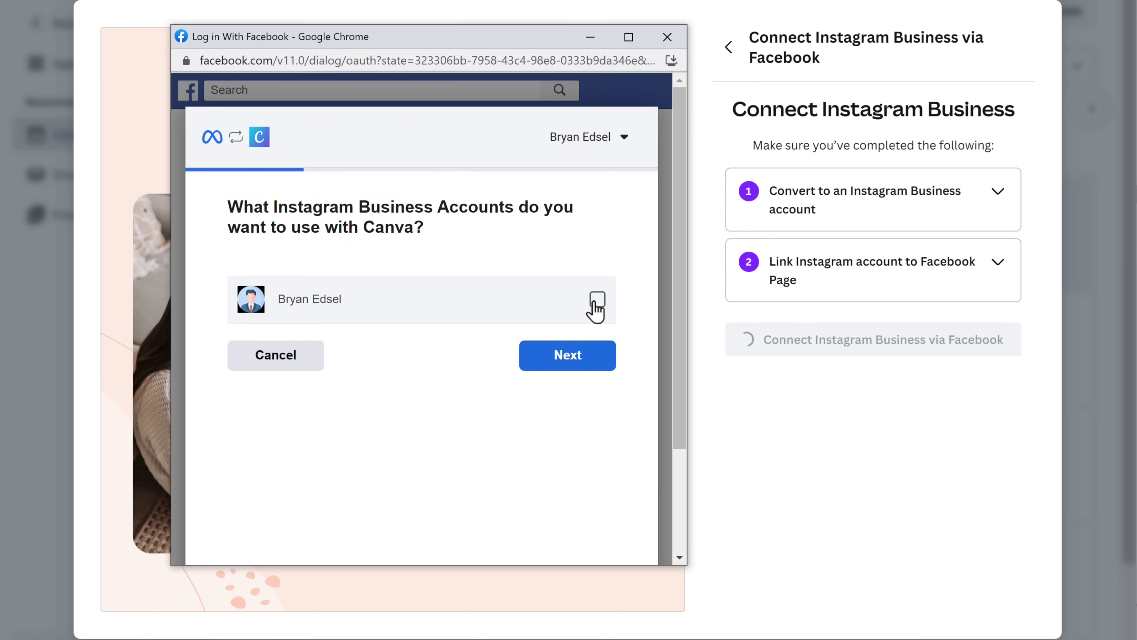
pyautogui.click(572, 357)
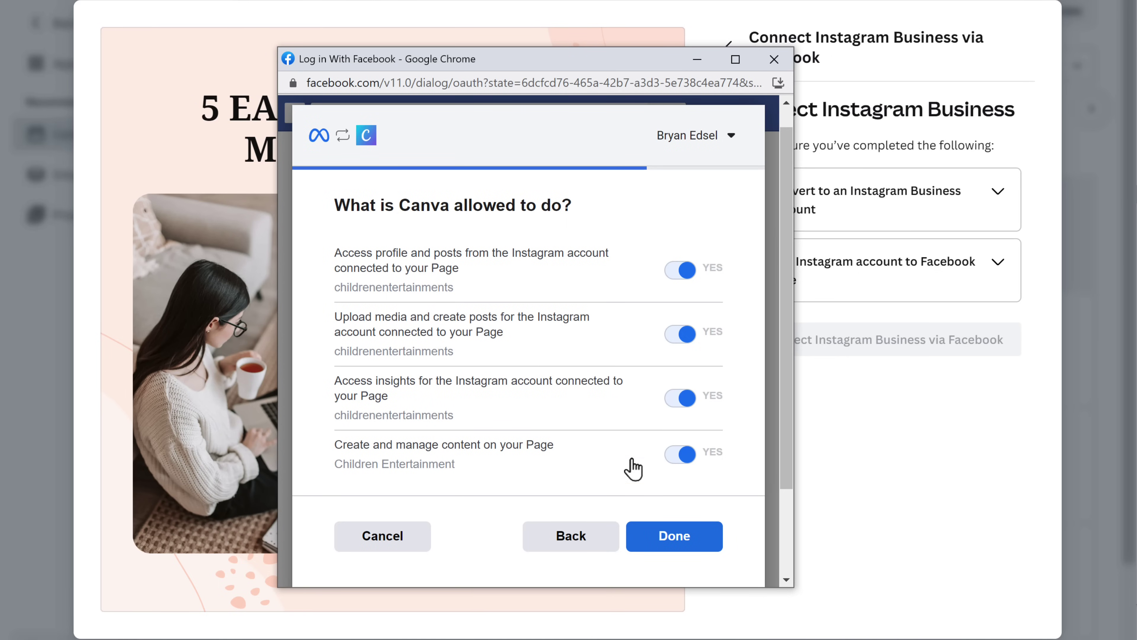
pyautogui.click(675, 537)
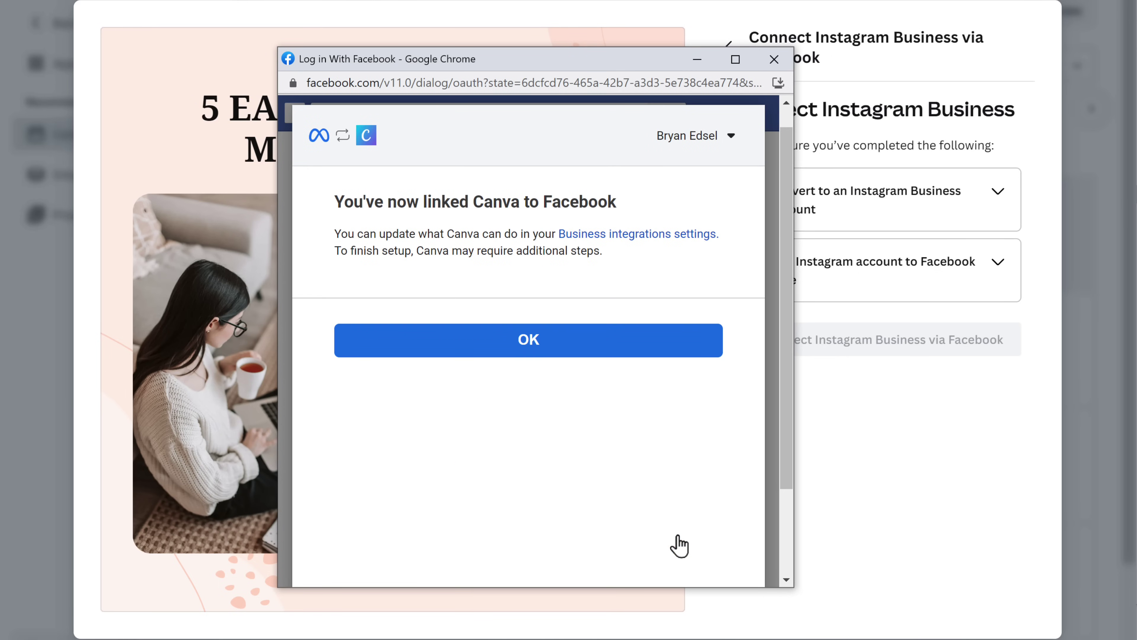
pyautogui.click(525, 344)
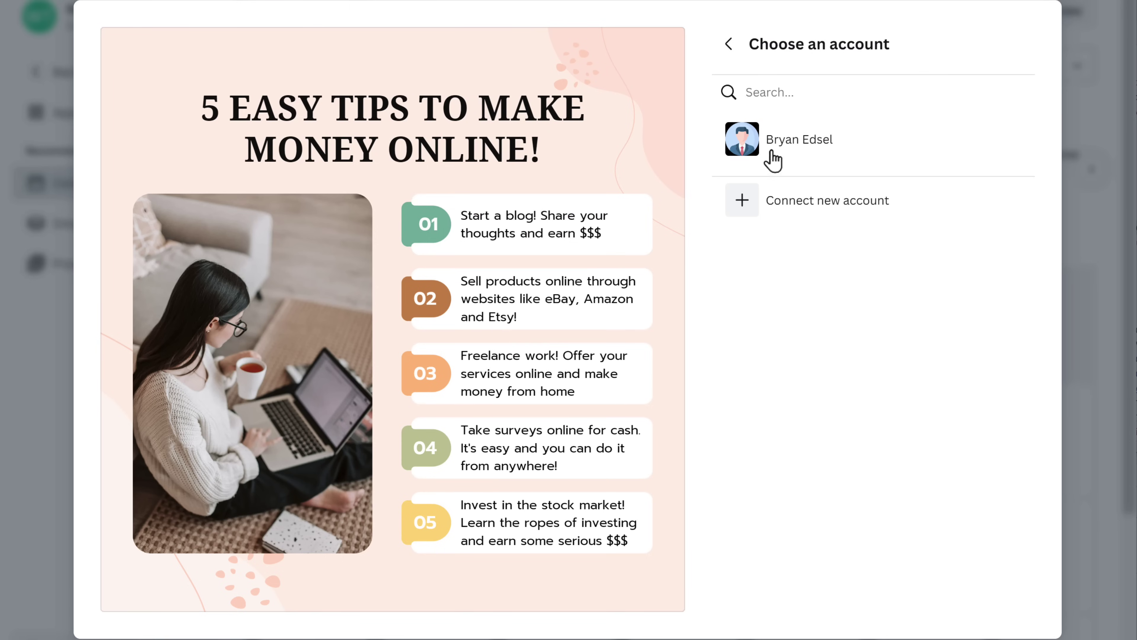
# Schedule page 1 to the linked Instagram account for June 7, 02:30 PM, and confirm it's Scheduled.
pyautogui.click(780, 146)
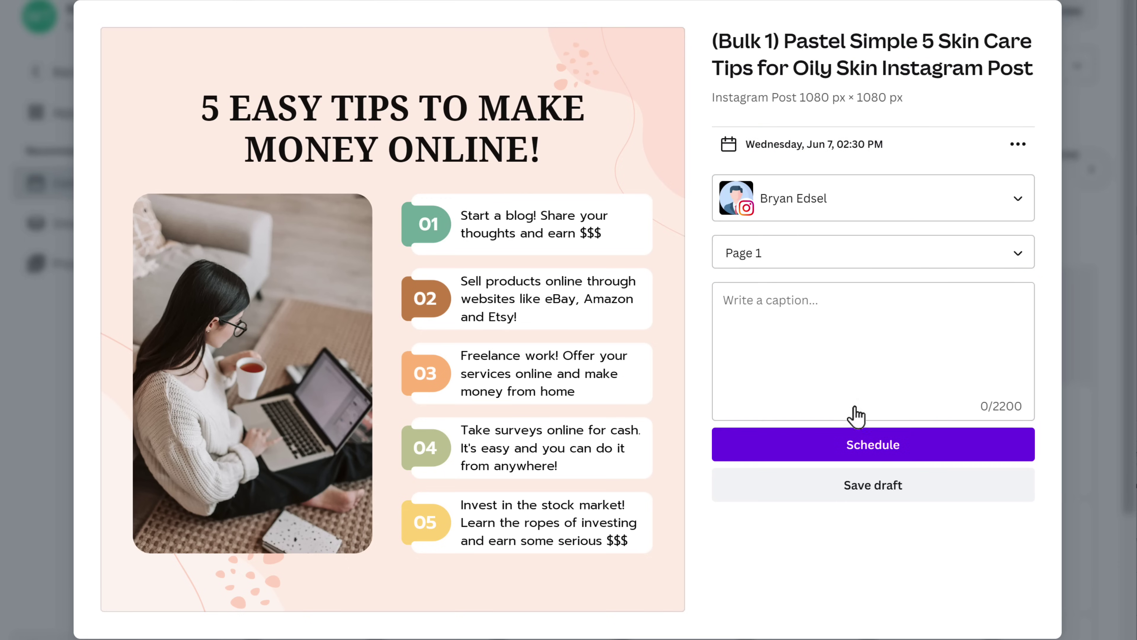
pyautogui.click(868, 444)
pyautogui.scroll(3, 865, 453)
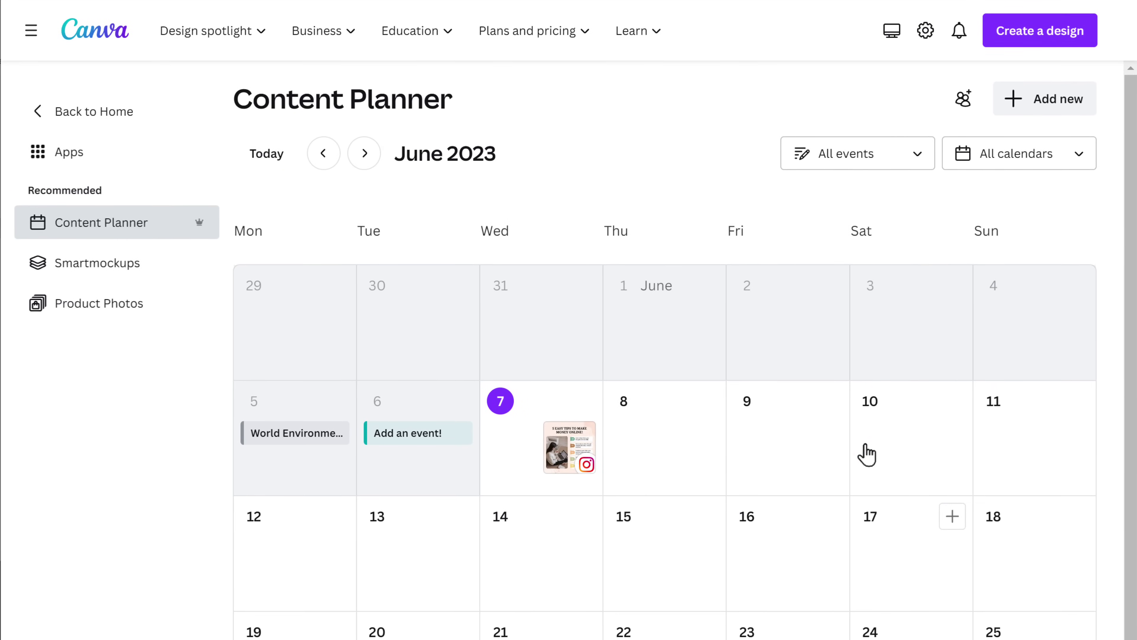
pyautogui.click(567, 464)
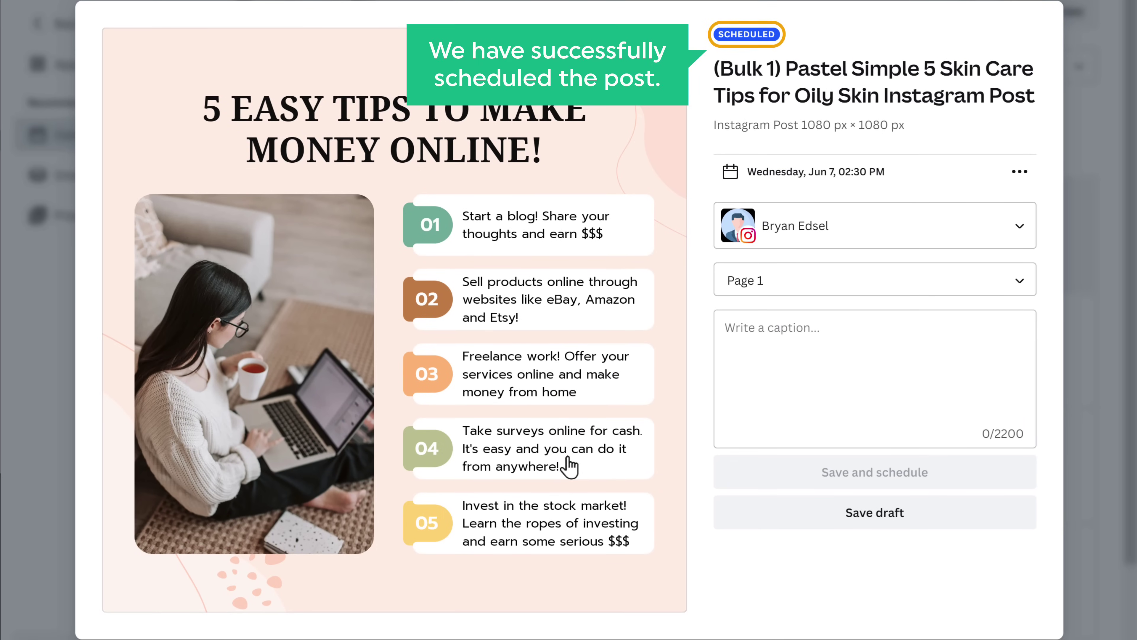